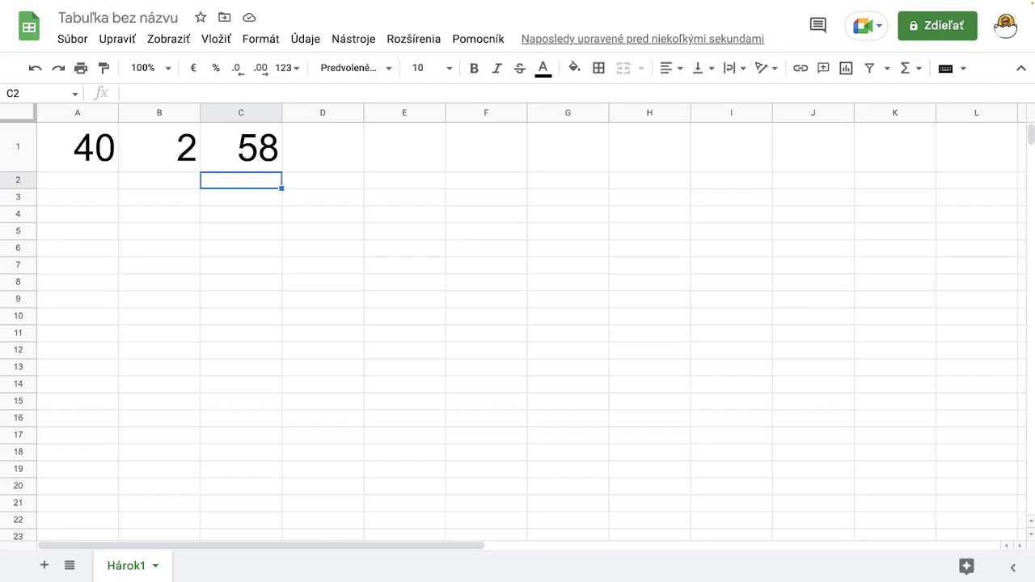
Set the font size of the whole of row 2 to 36
left_click(17, 181)
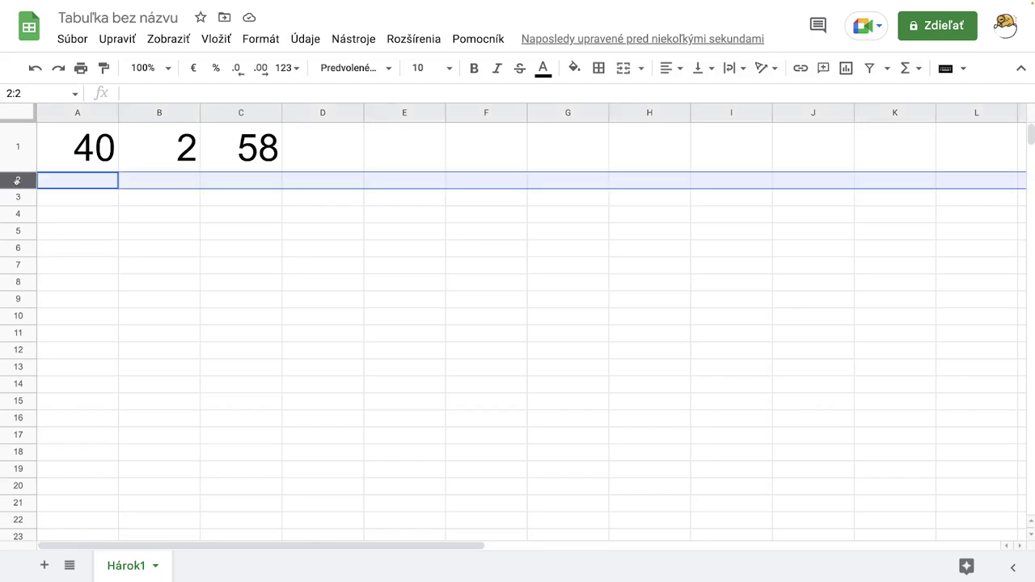
left_click(449, 70)
left_click(423, 353)
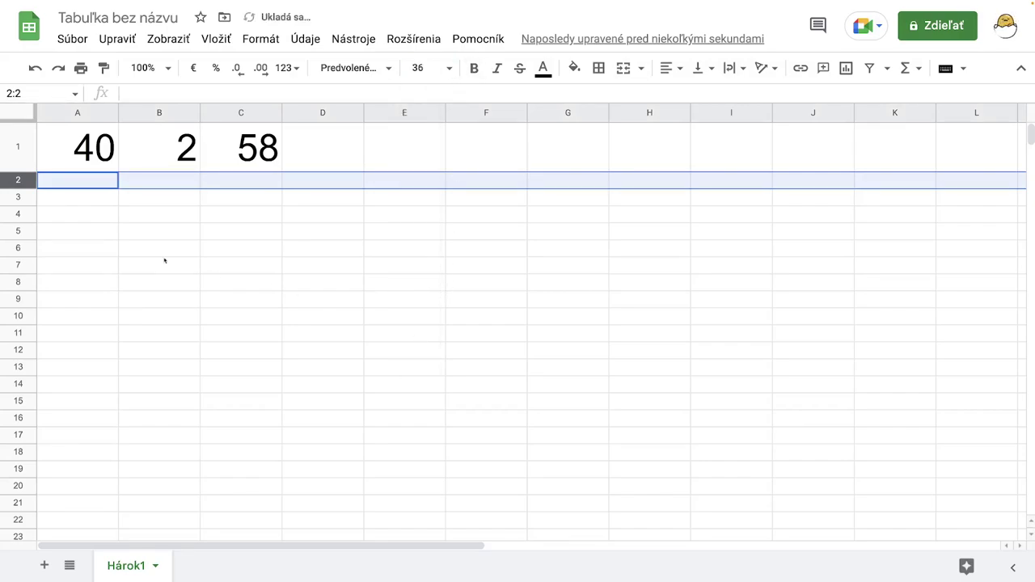
Enter the array formula ={40\2\58} in cell A2 to fill three adjacent cells of the row
left_click(84, 185)
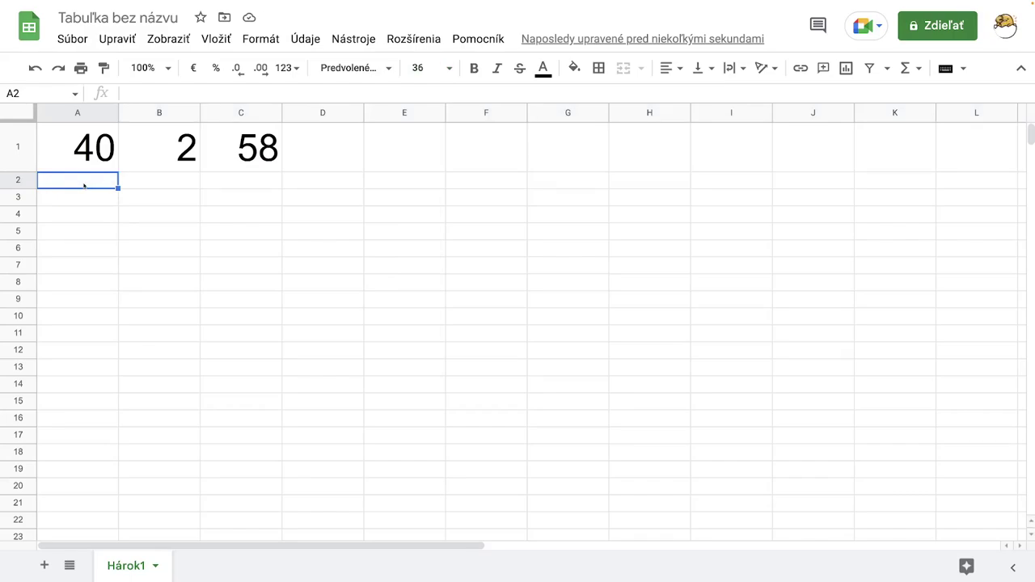
type("=")
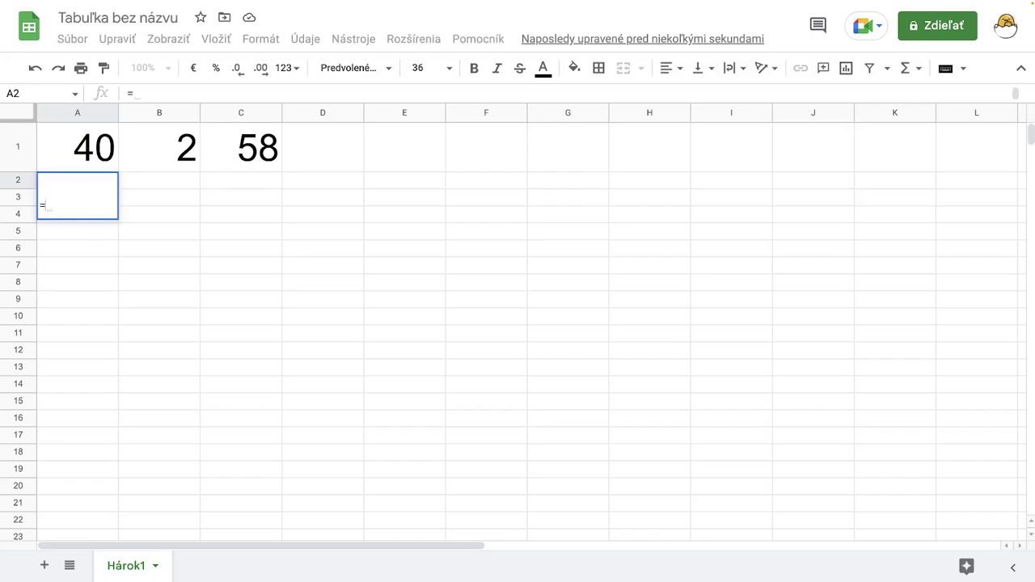
type("{}")
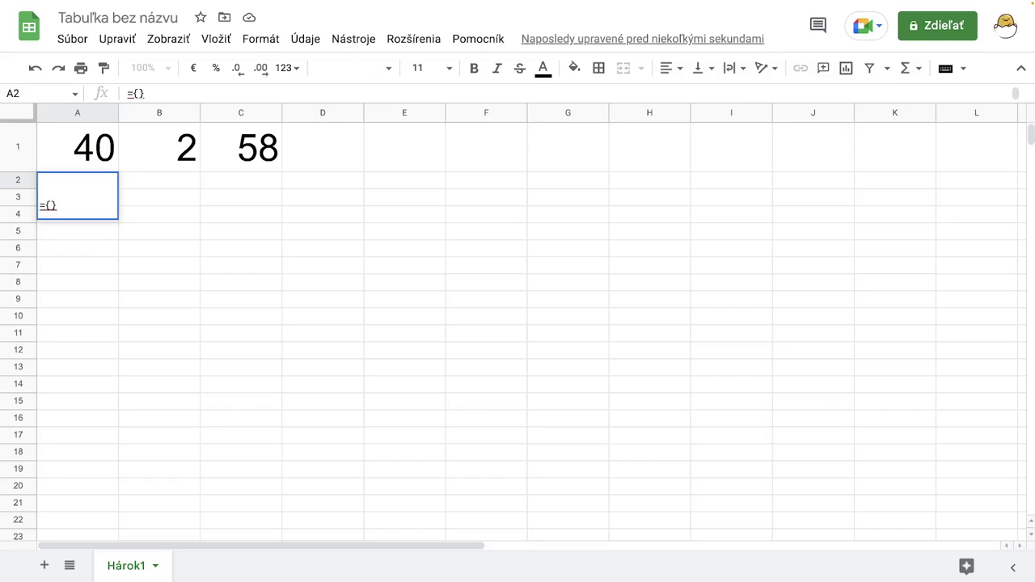
type("40")
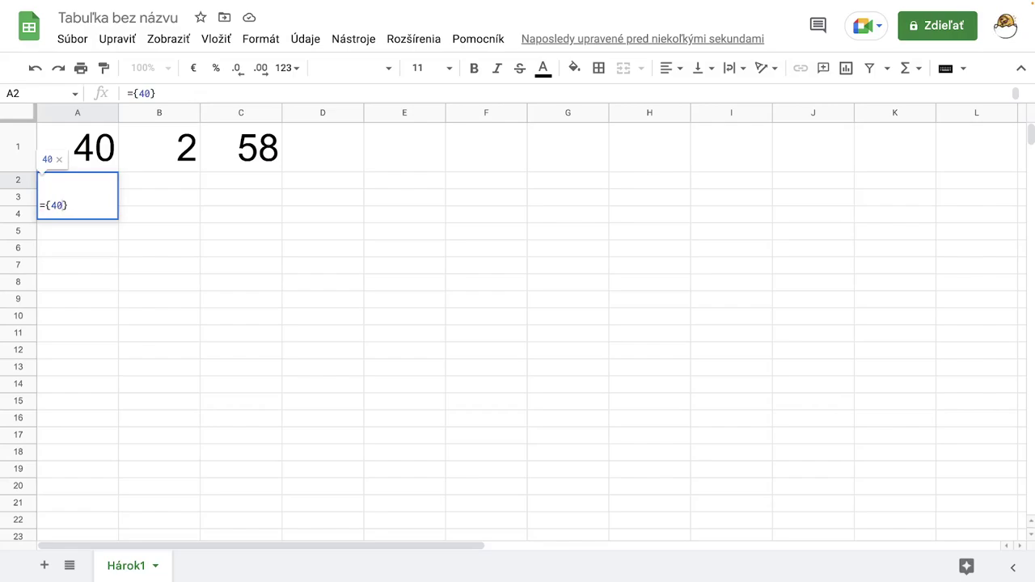
type("\\ ")
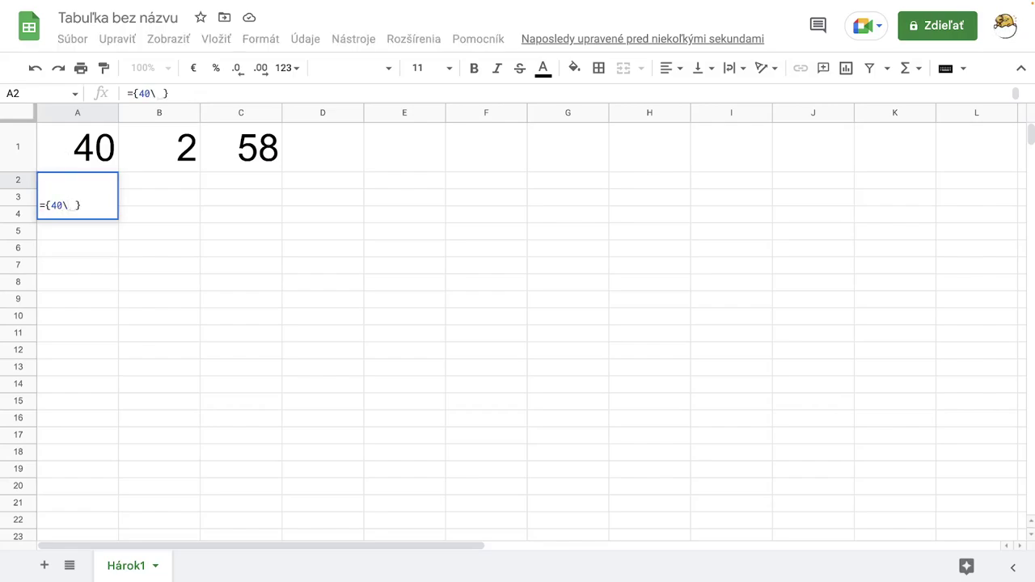
type("/")
key("BackSpace")
type("2")
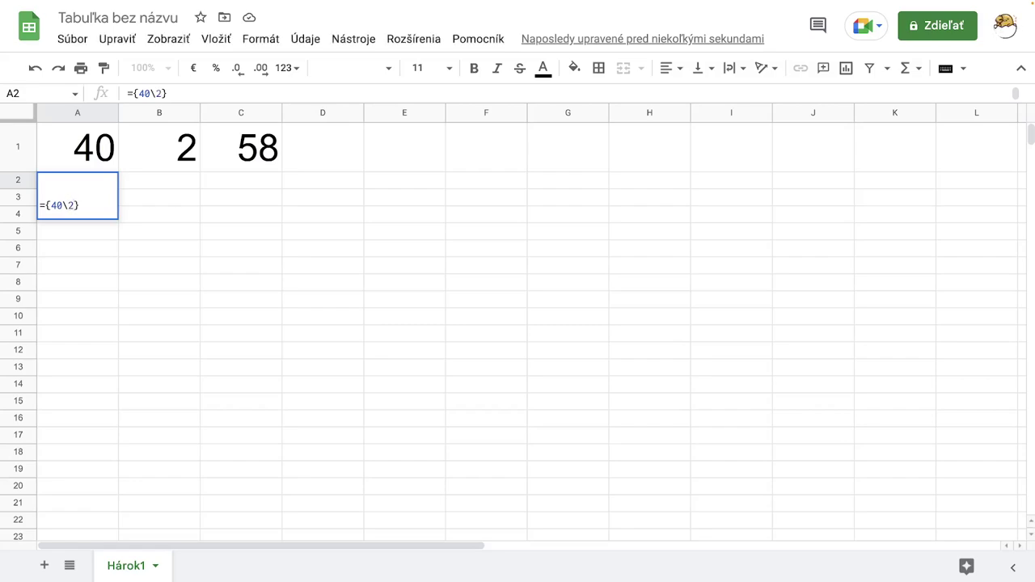
type("\\ ")
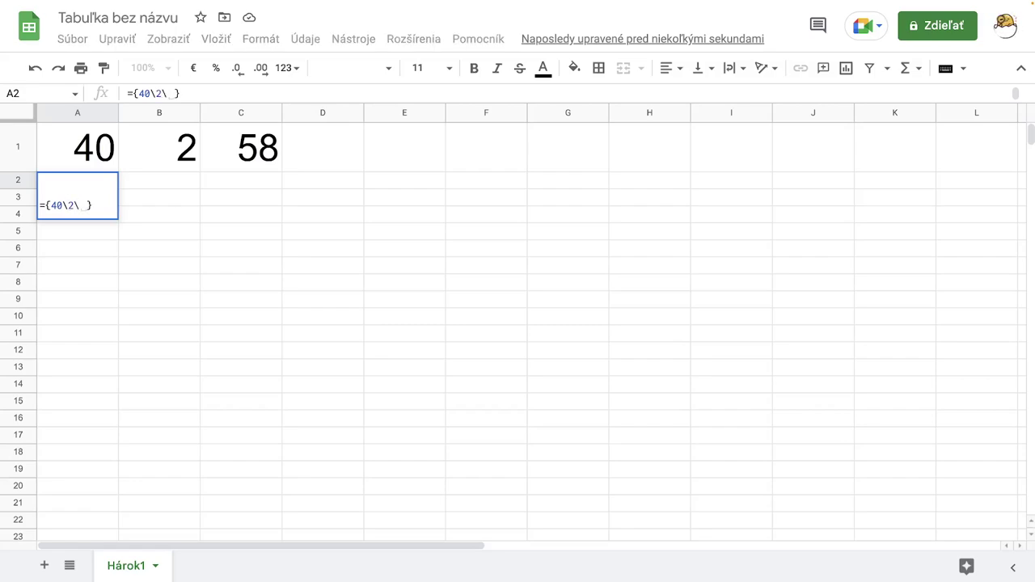
type("58")
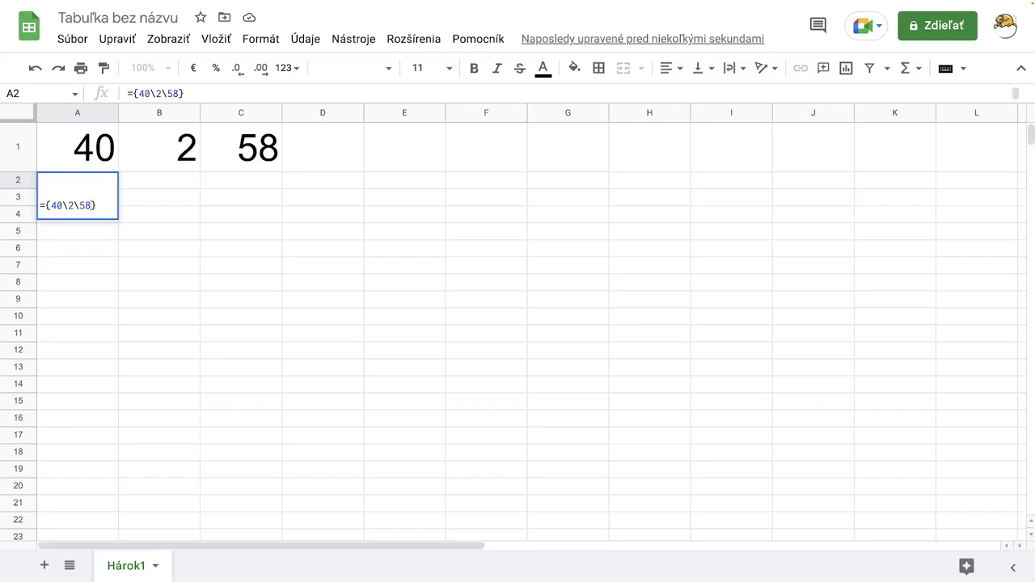
key("Return")
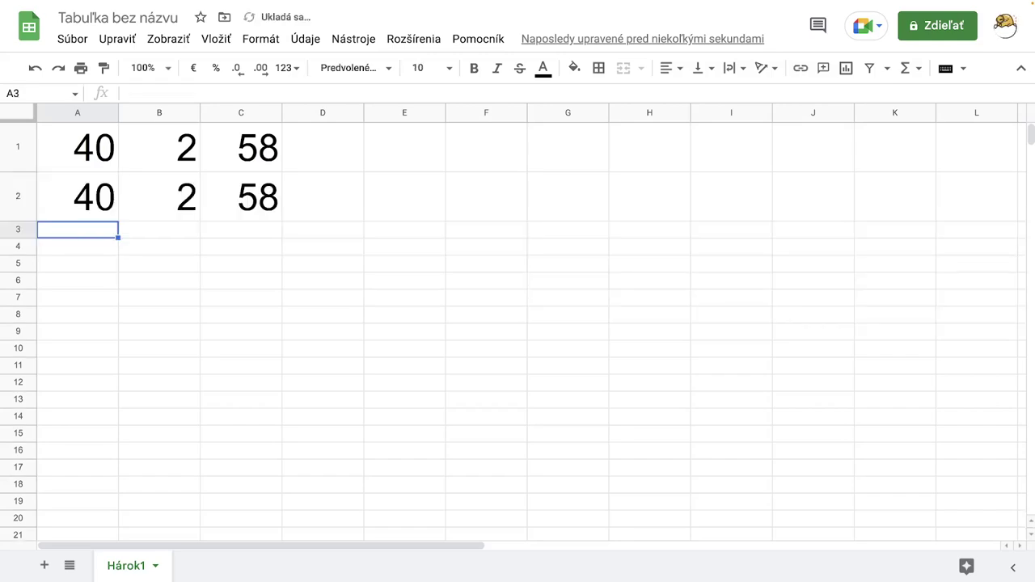
Edit the array formula in A2 to ={20\2\78}, changing its first and third values
left_click(72, 196)
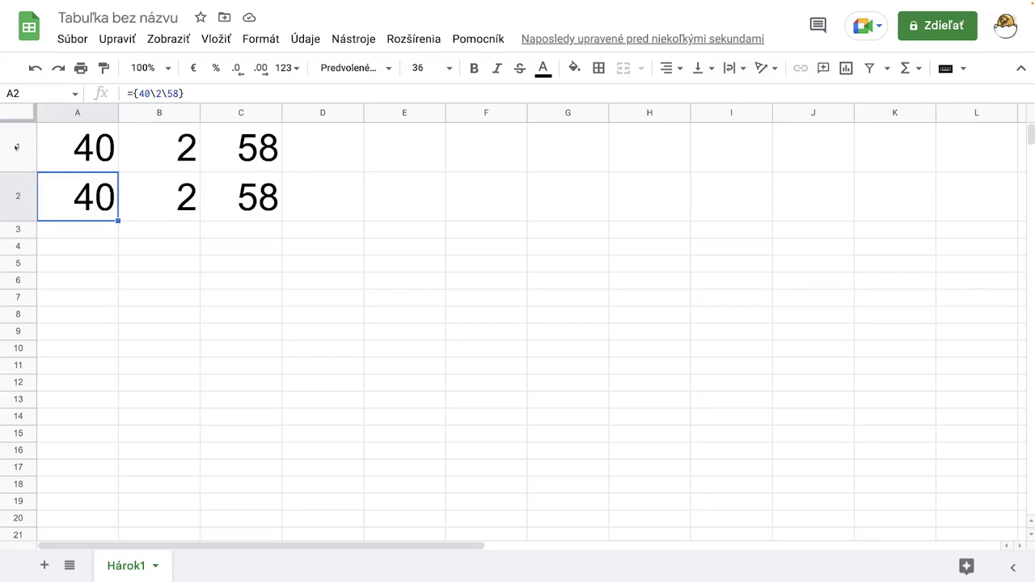
scroll(44, 165, "down", 3)
scroll(63, 180, "up", 3)
left_click(144, 93)
key("BackSpace")
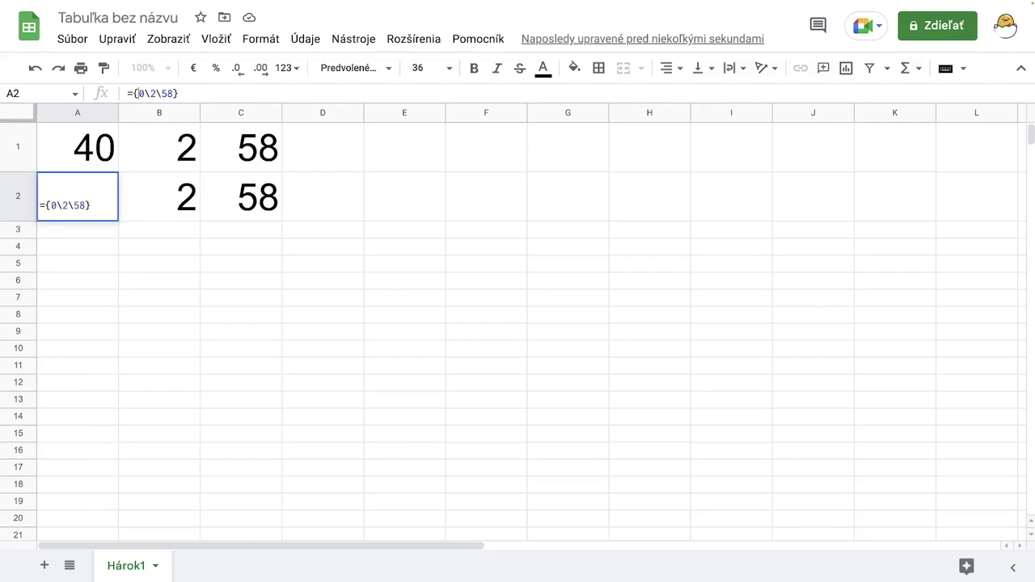
type("2")
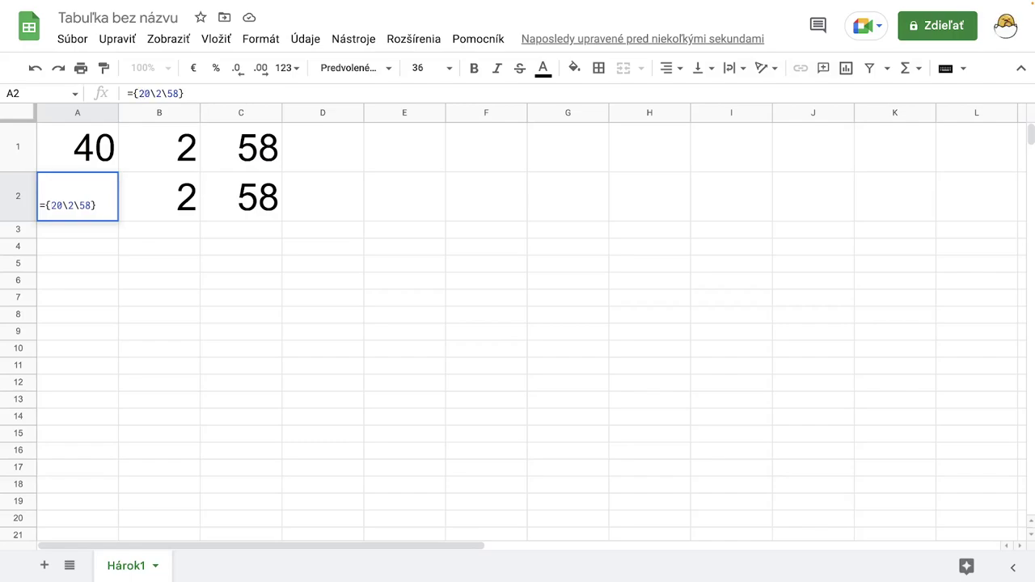
left_click(168, 93)
key("BackSpace")
type("7")
key("Return")
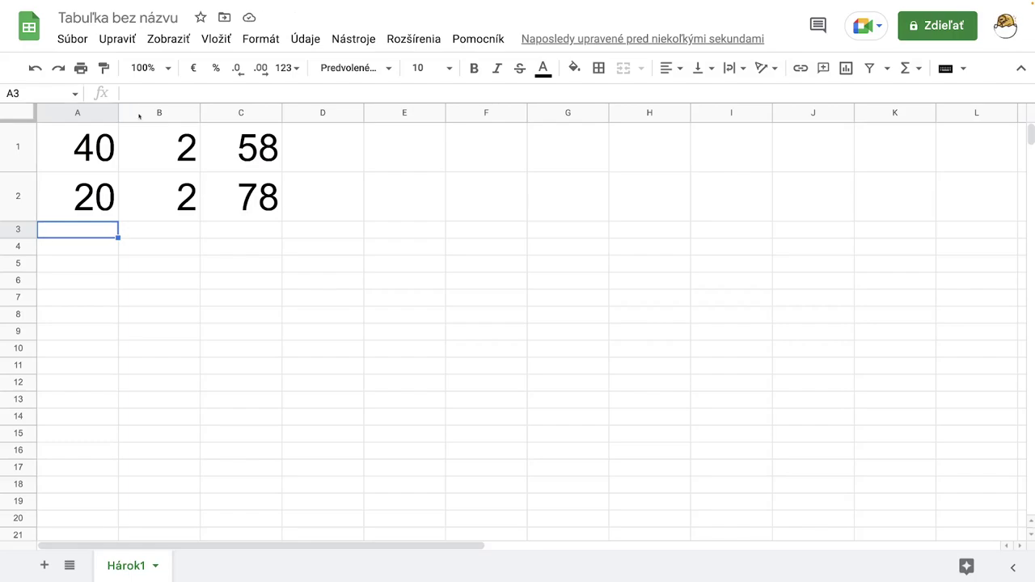
Clear the contents of cells A2:C2
left_click(110, 202)
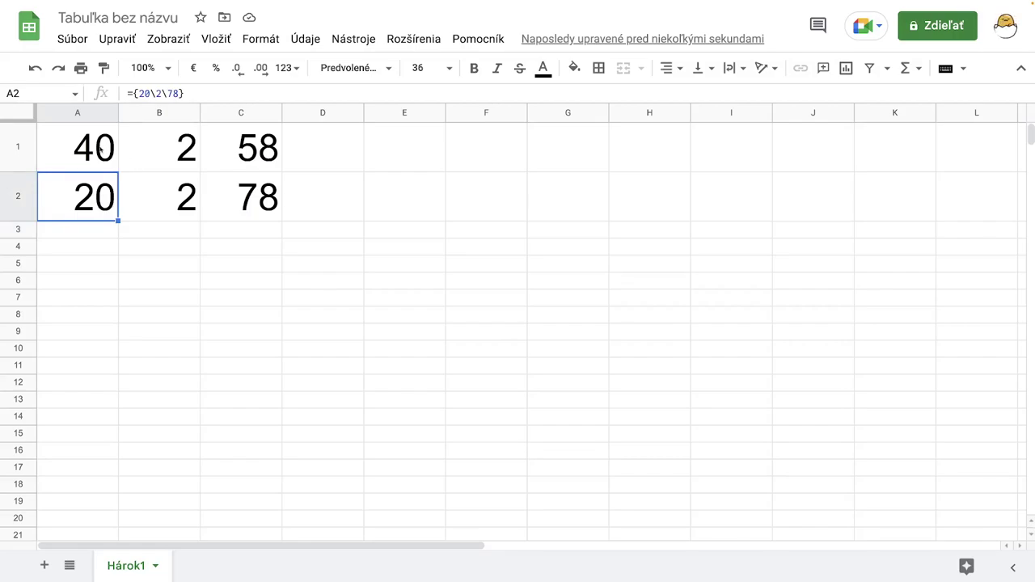
left_click_drag(267, 200, 78, 198)
key("Delete")
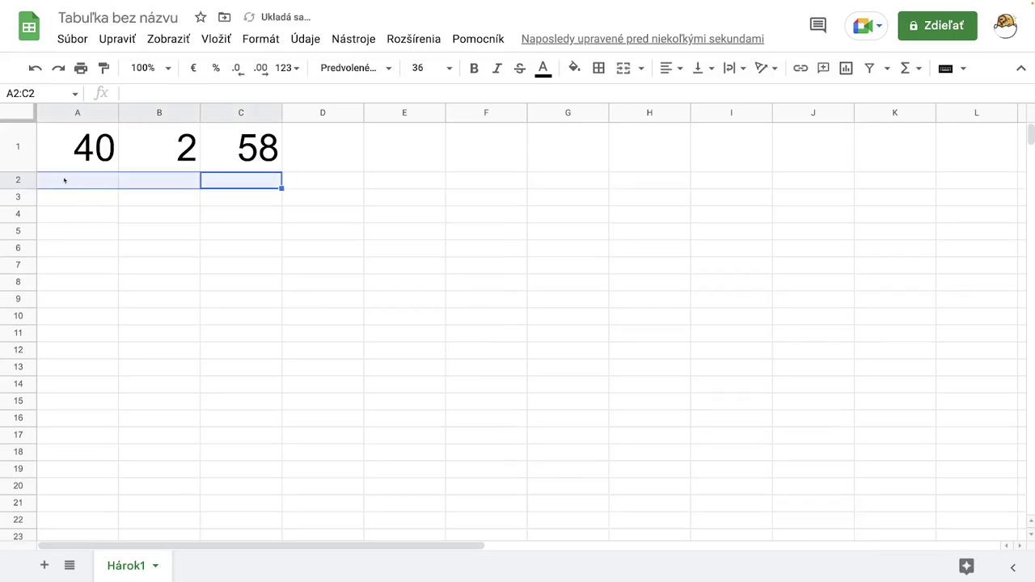
Enter the array formula ={A1\2\100-A1-2} in cell A2, taking the first value from cell A1
left_click(54, 182)
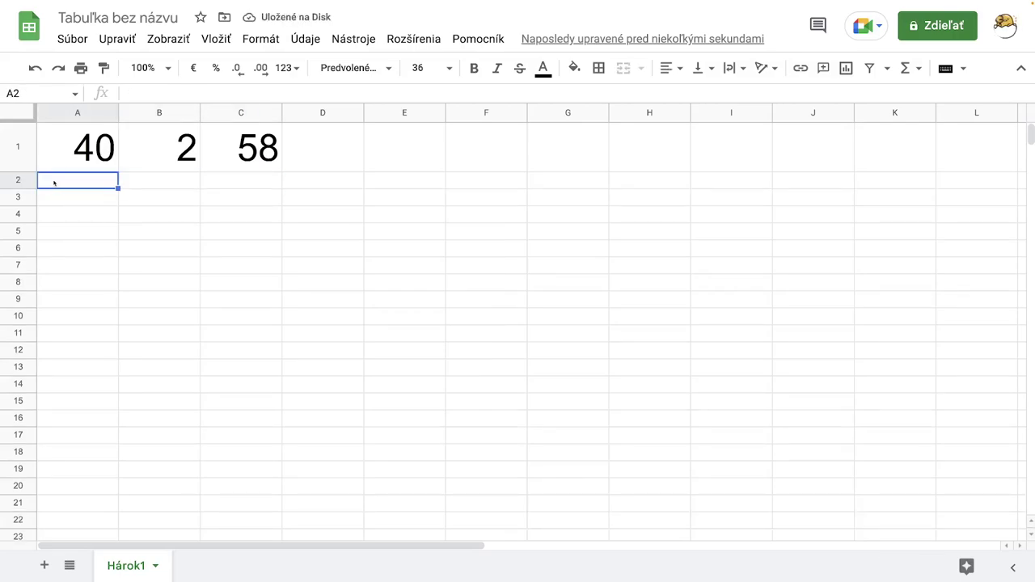
type("=")
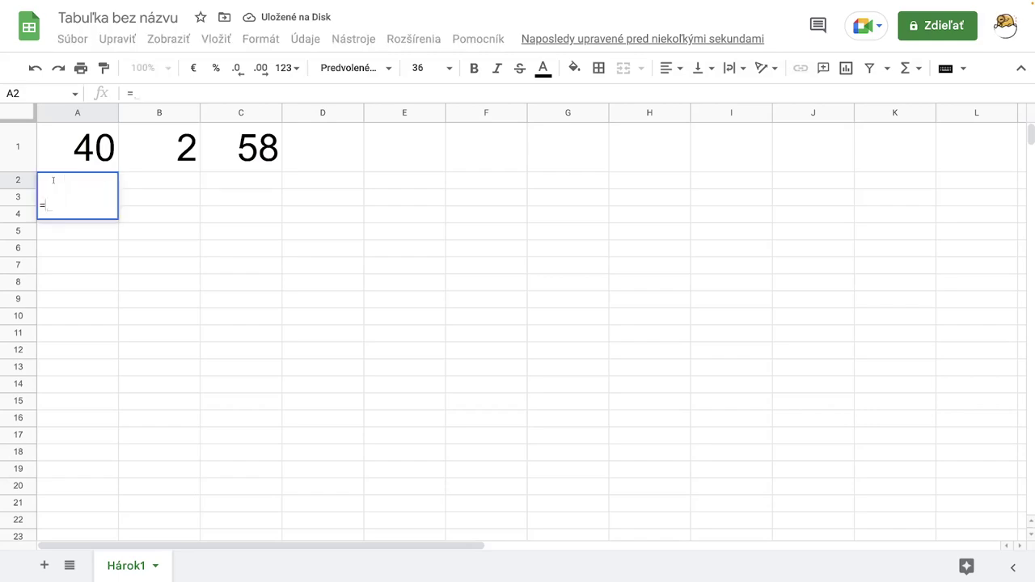
type("{")
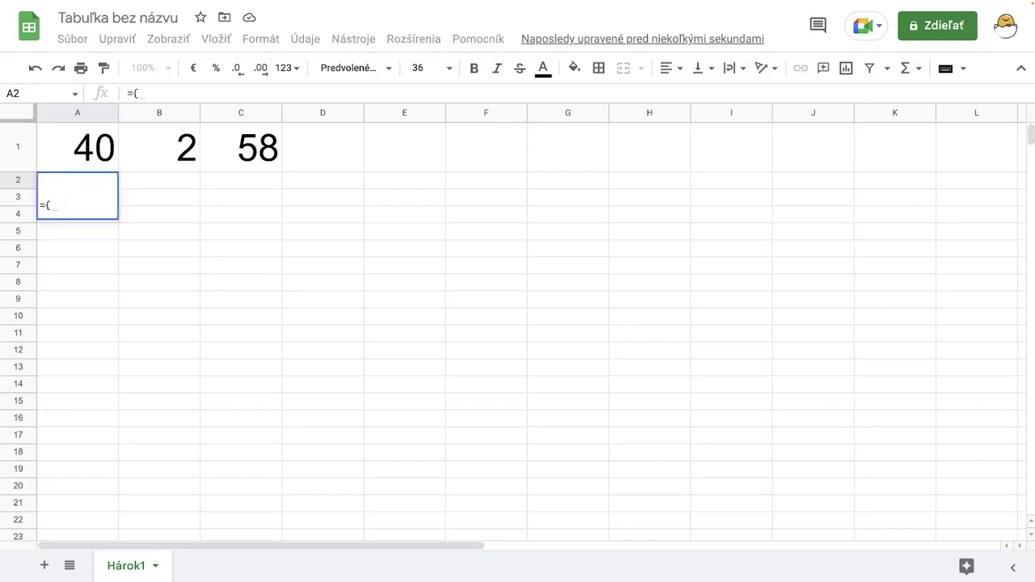
type("}")
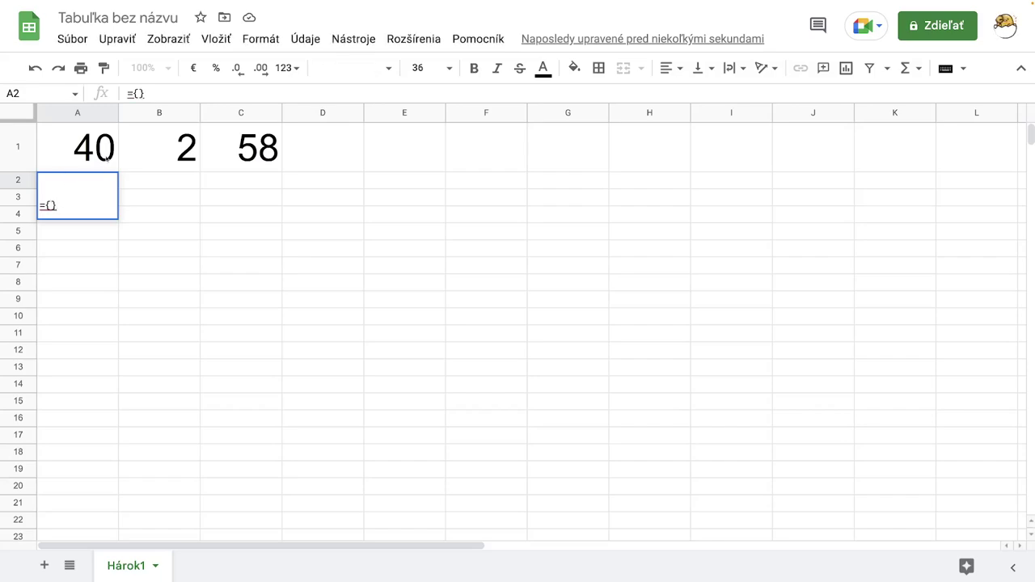
left_click(95, 148)
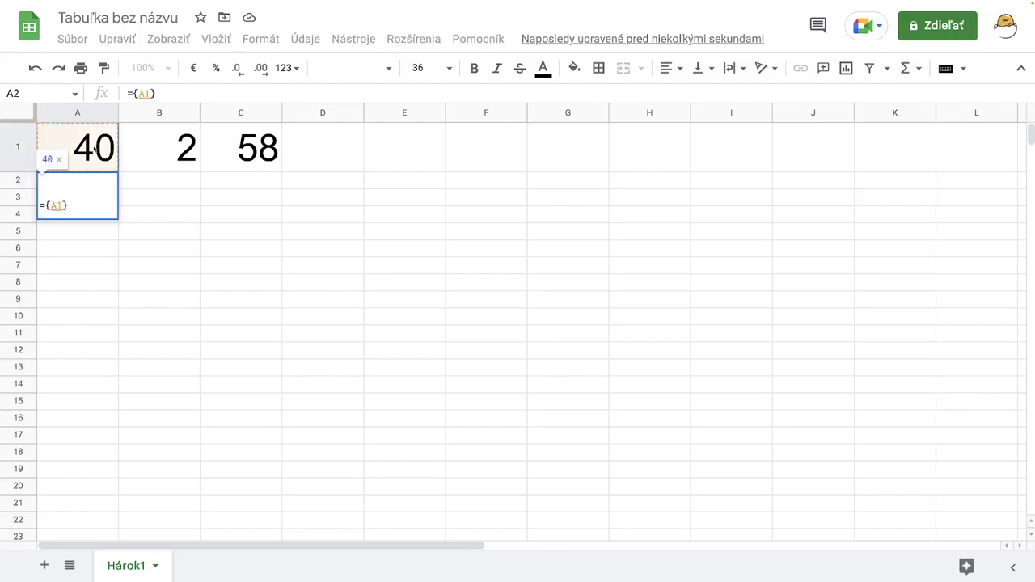
type("\\")
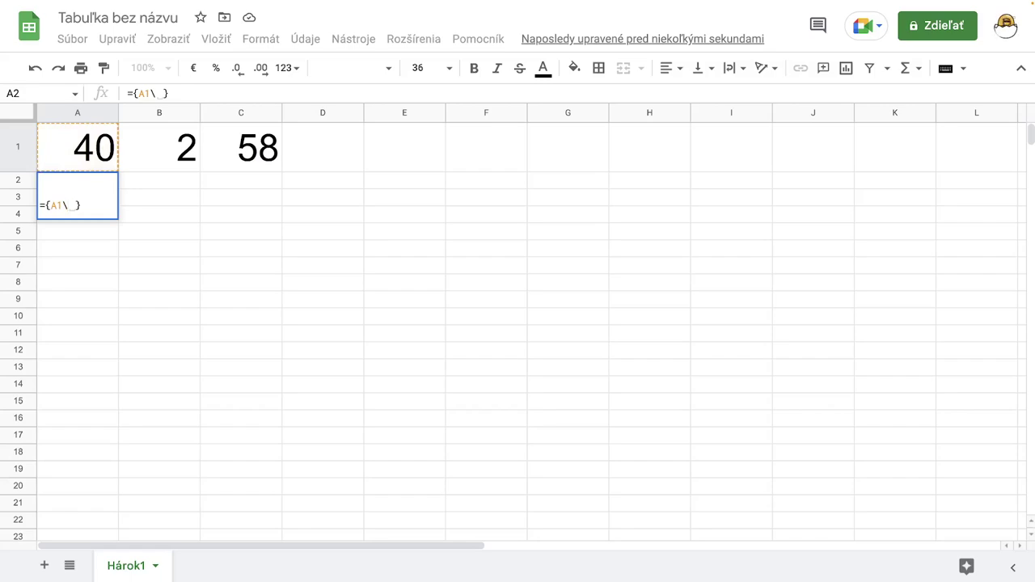
type("2")
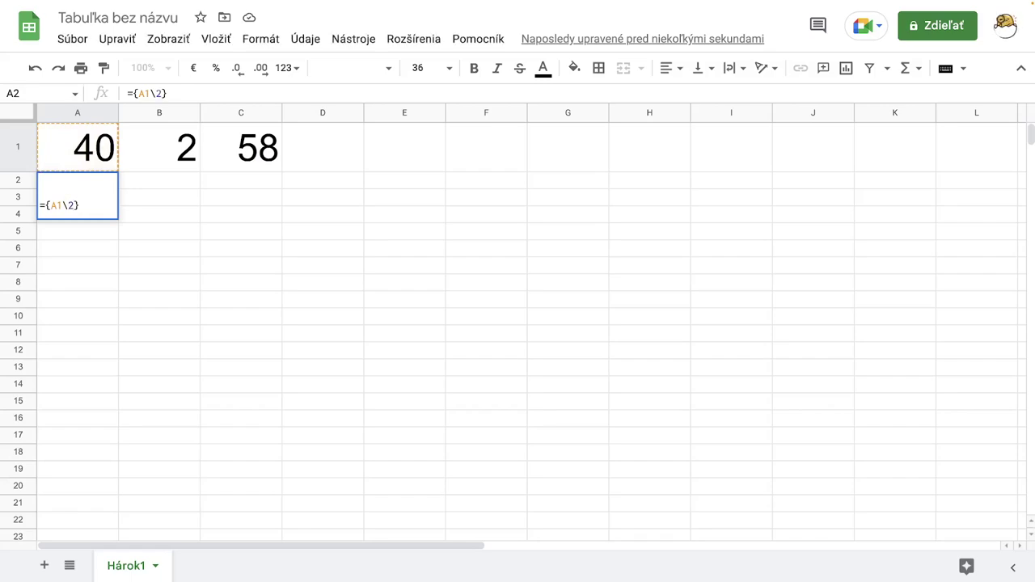
type("\\")
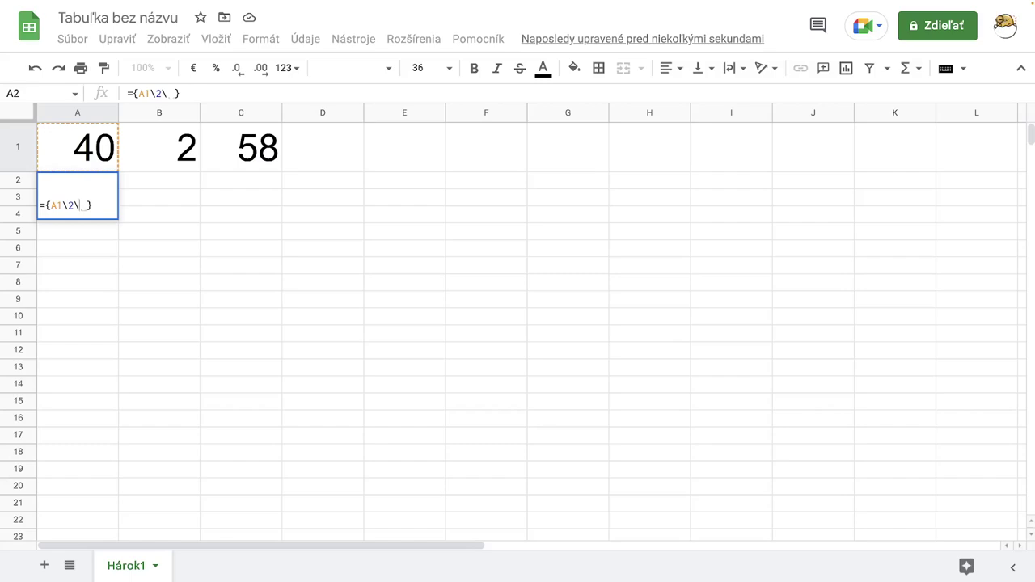
type("100")
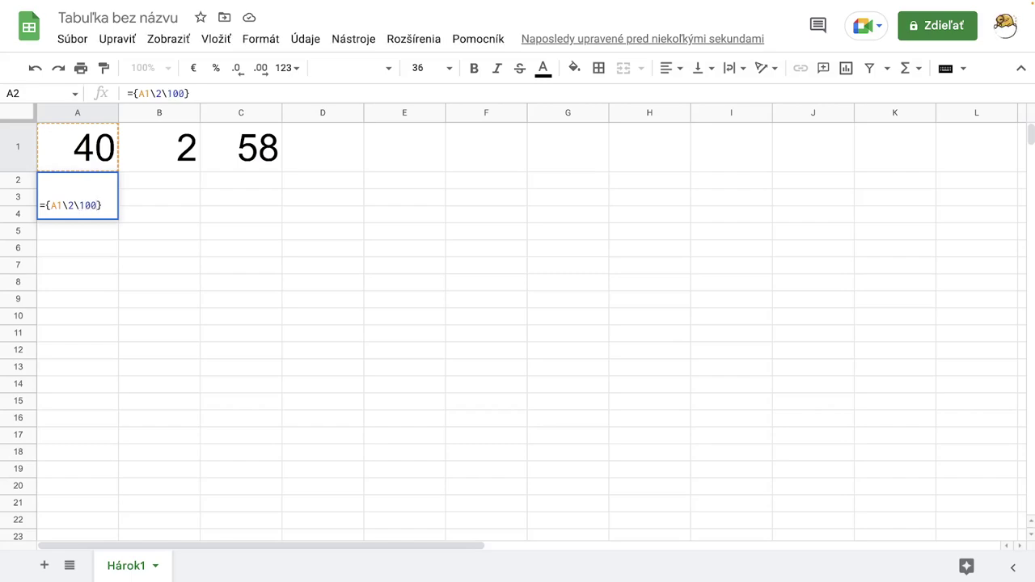
type("-")
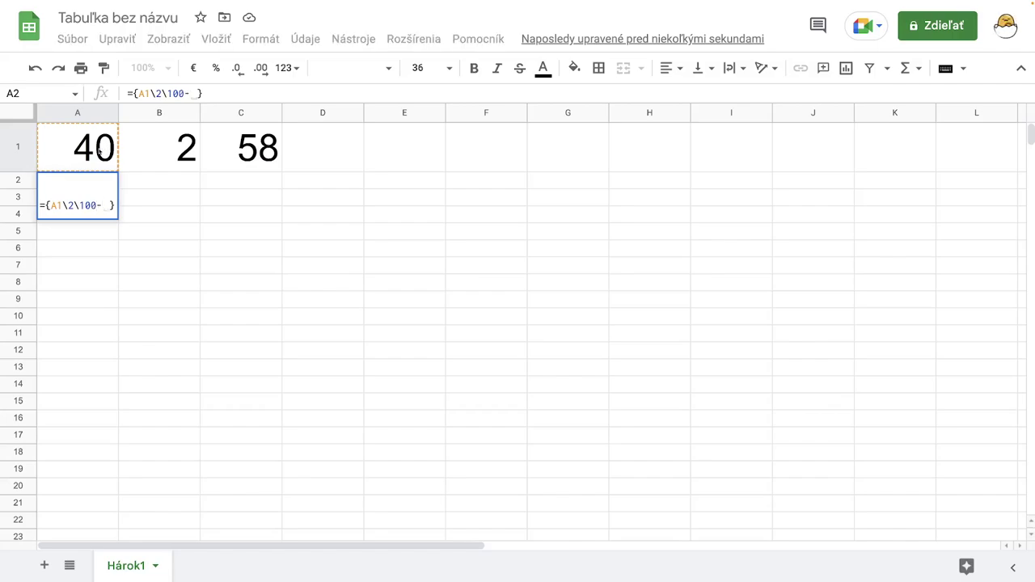
left_click(100, 150)
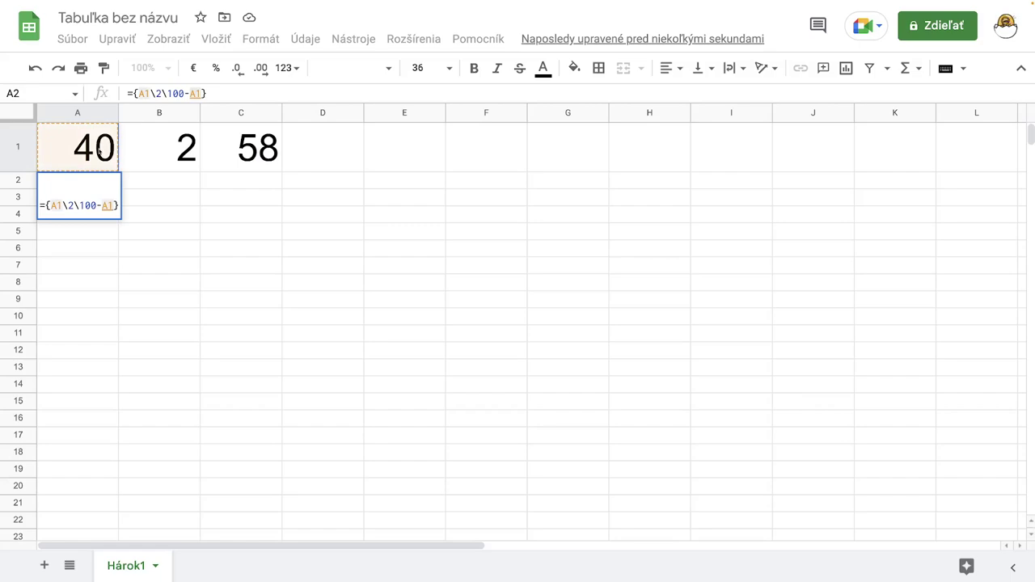
type("-2")
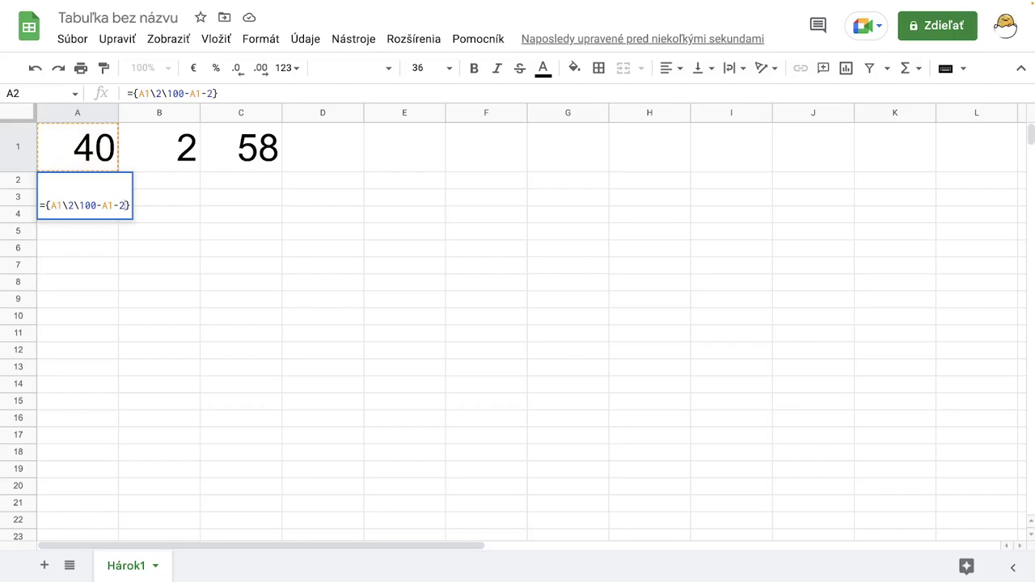
key("Return")
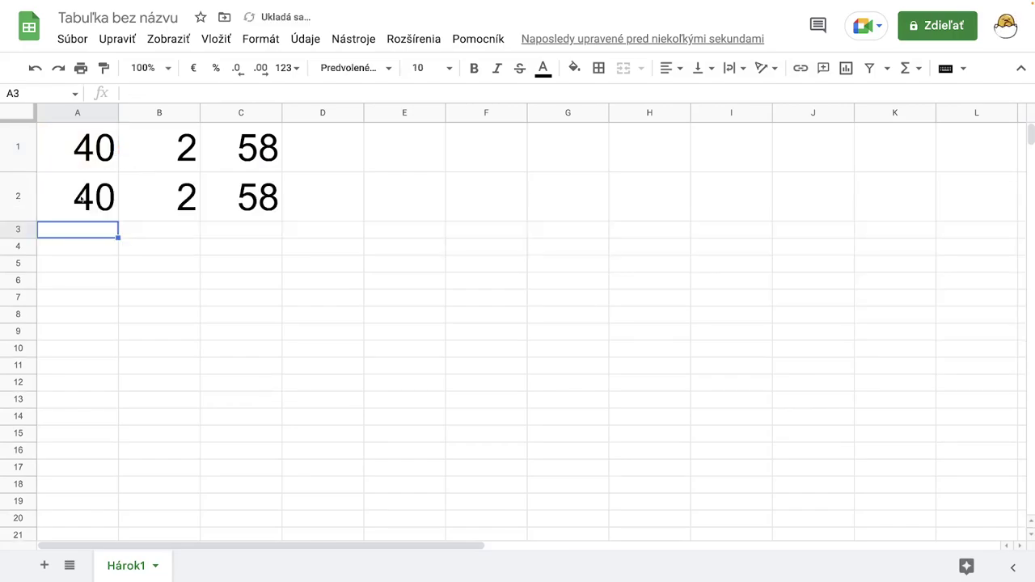
Change the value in cell A1 to 80
left_click(106, 159)
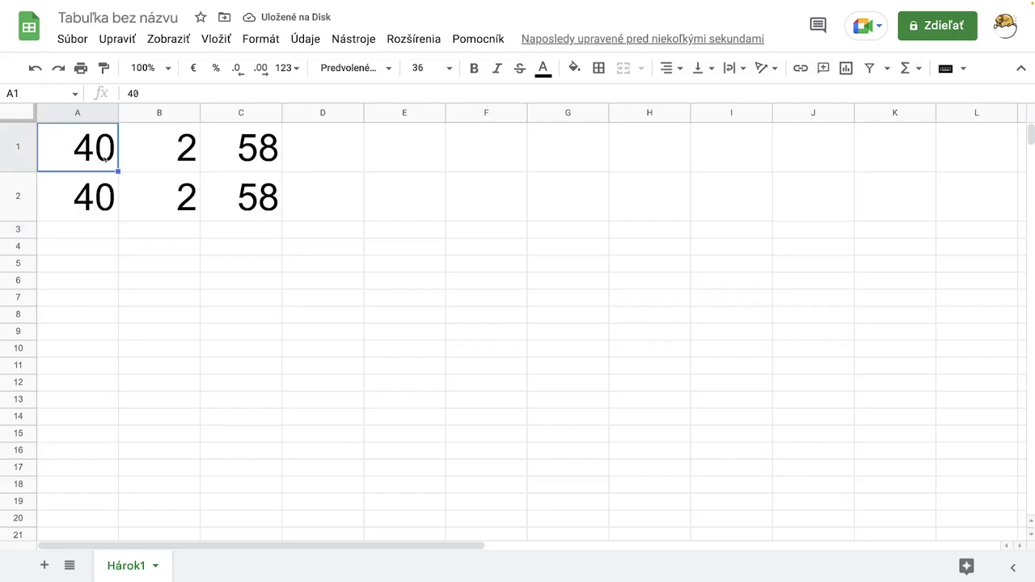
type("80")
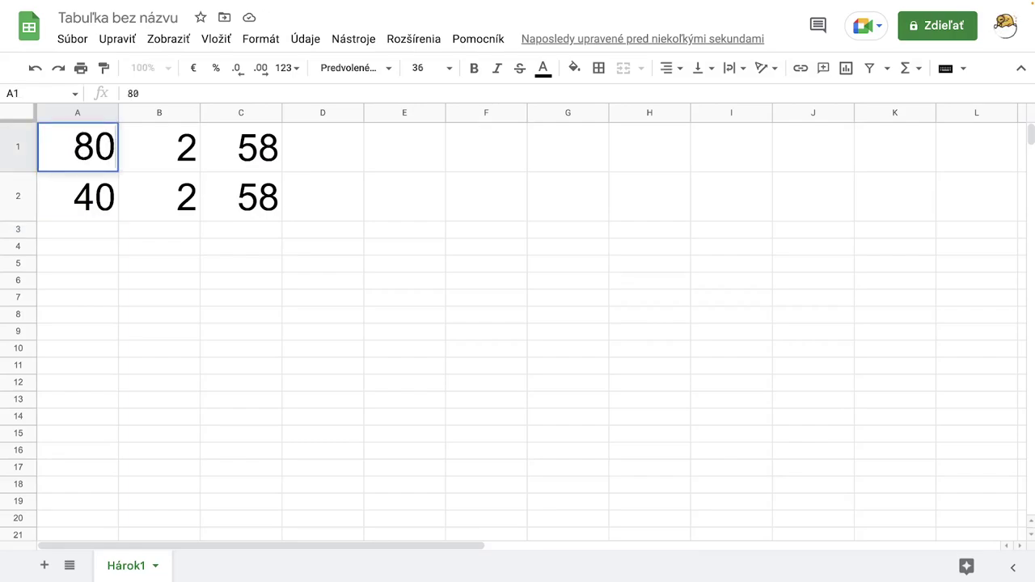
key("Return")
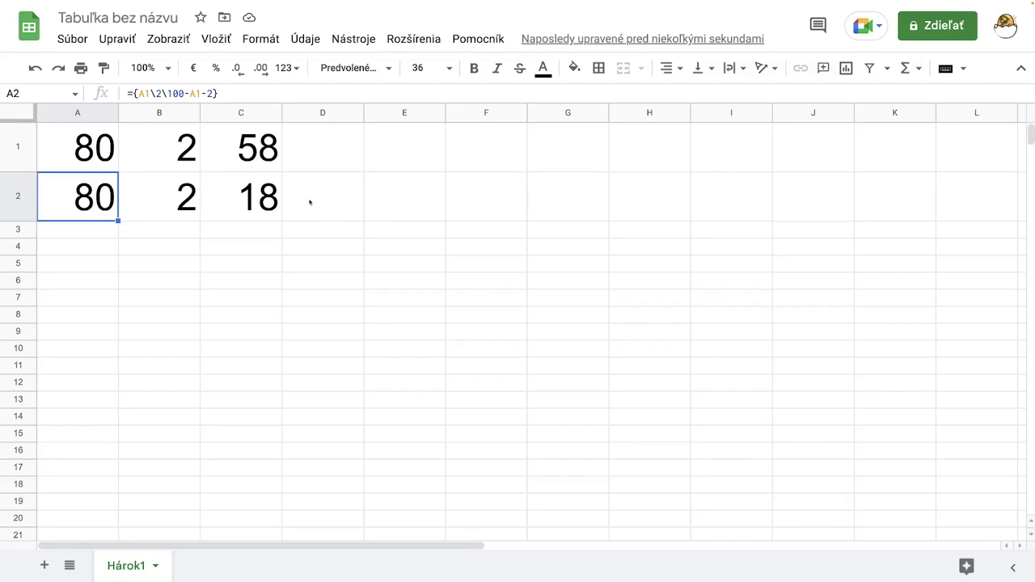
Start a SPARKLINE formula in cell D2 with A2:C2 as its data range, and expand the function help for the options argument
left_click(309, 203)
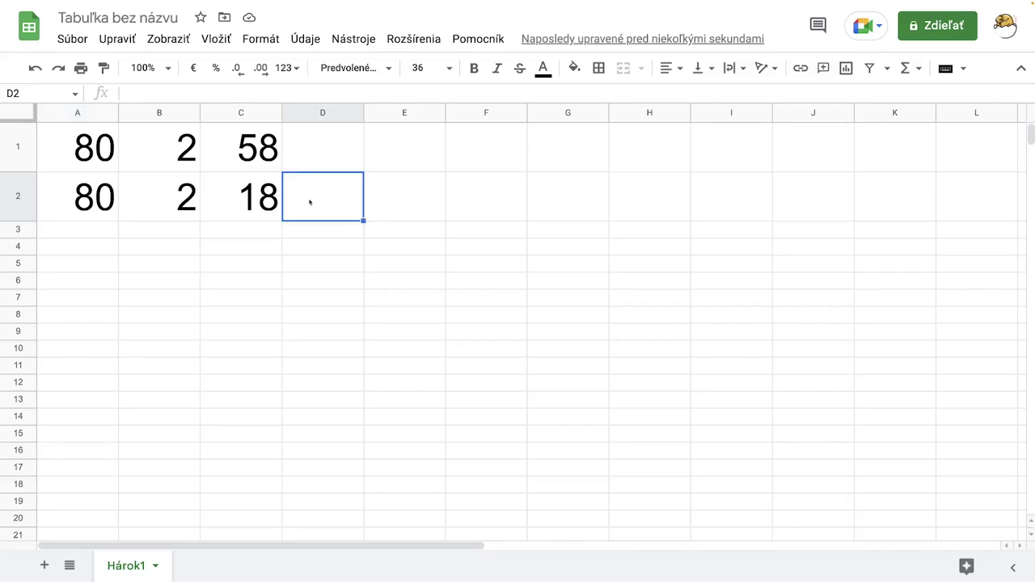
type("=")
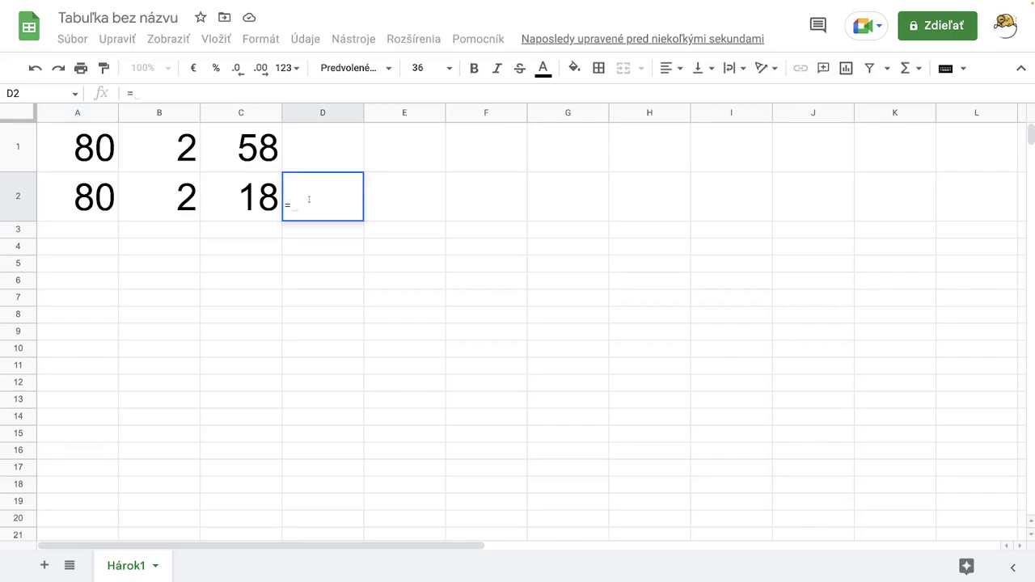
type("sp")
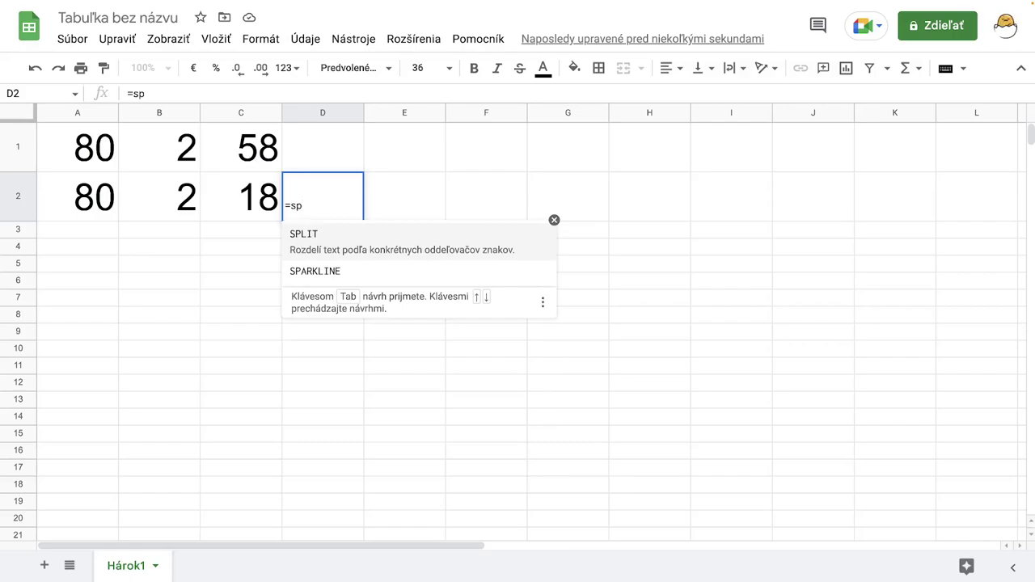
left_click(324, 260)
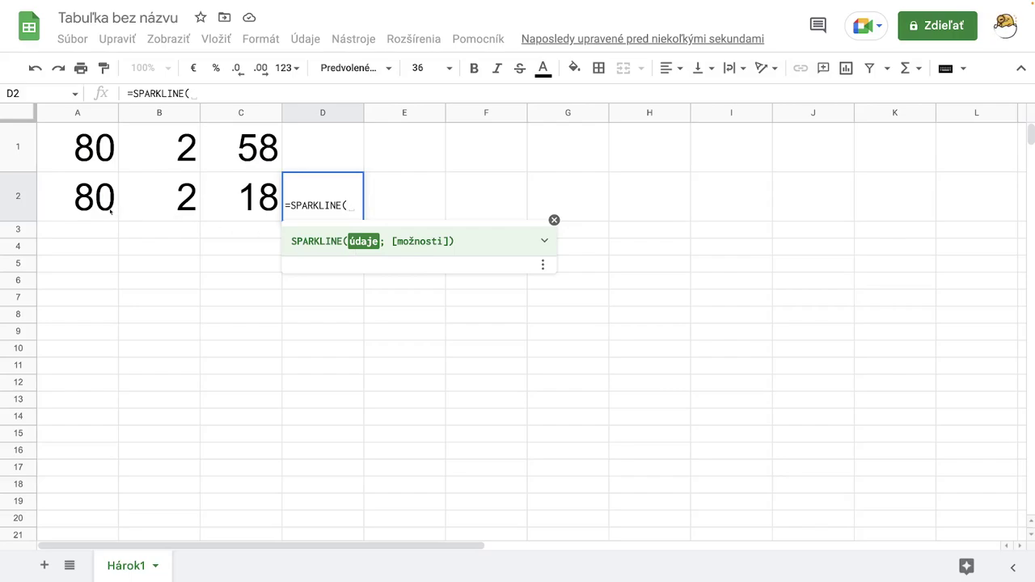
left_click_drag(81, 212, 252, 215)
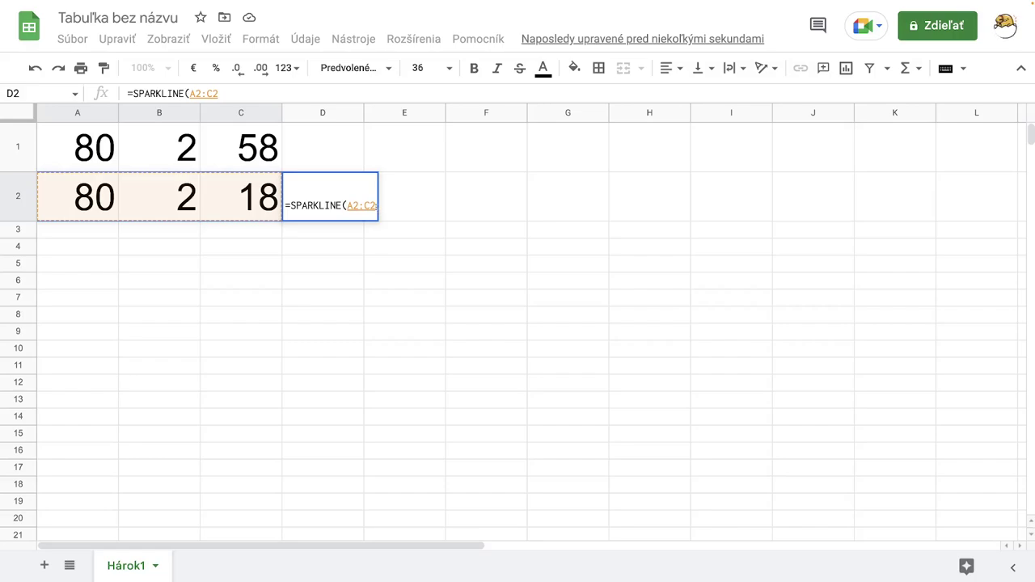
type(";")
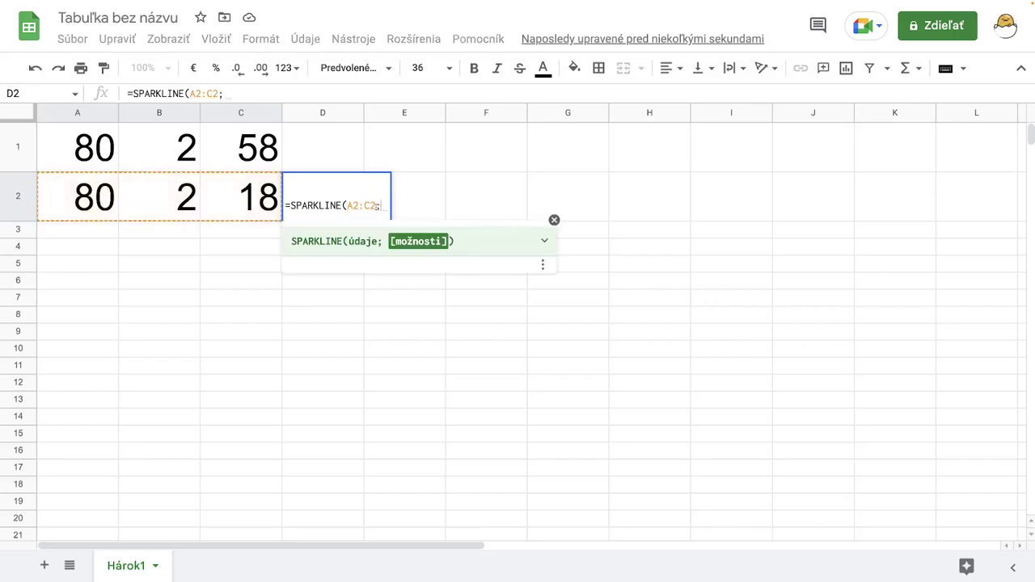
left_click(545, 243)
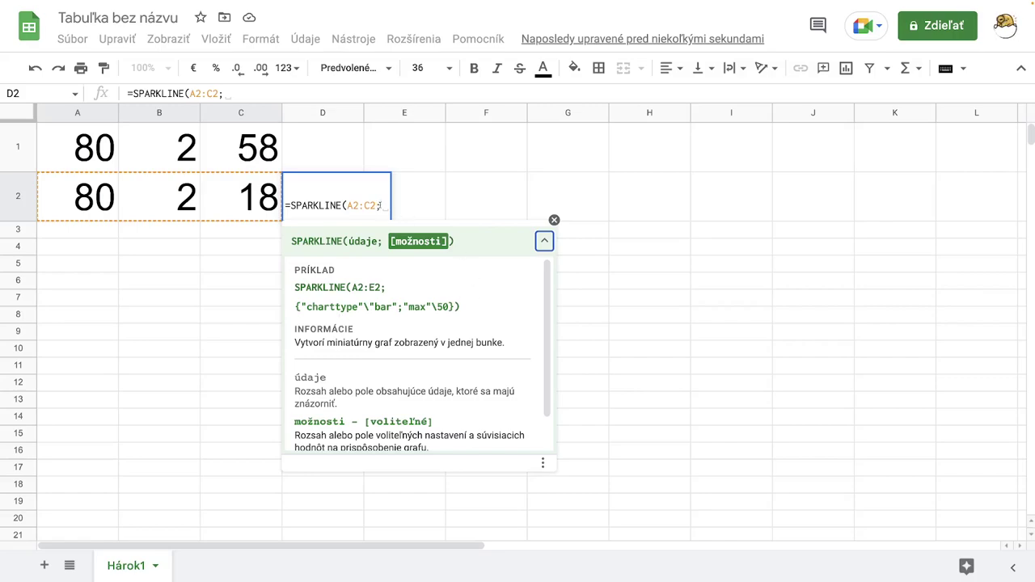
Add the options argument {"charttype"} in curly braces to the SPARKLINE formula in D2
type("\"\"")
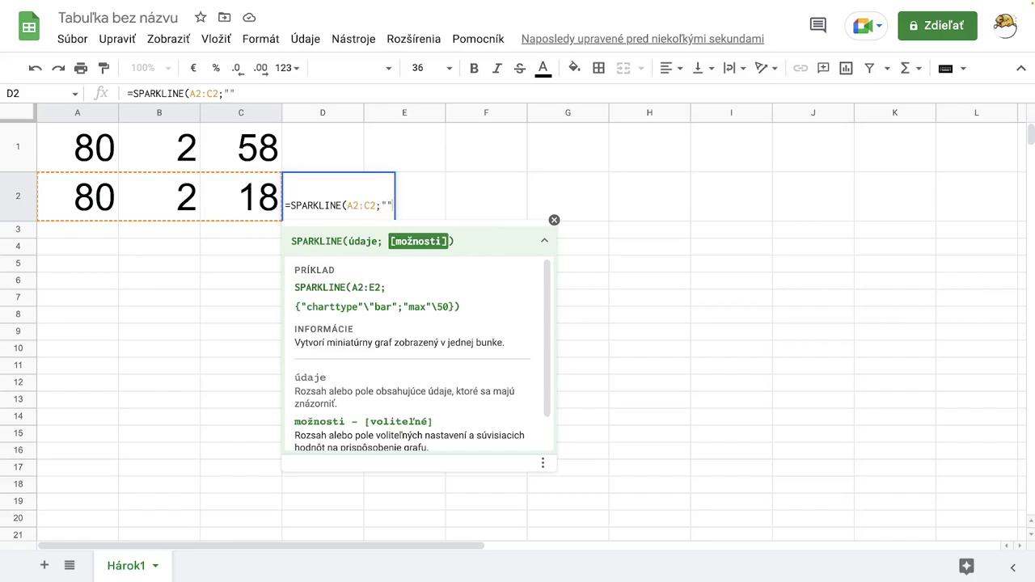
type("cha")
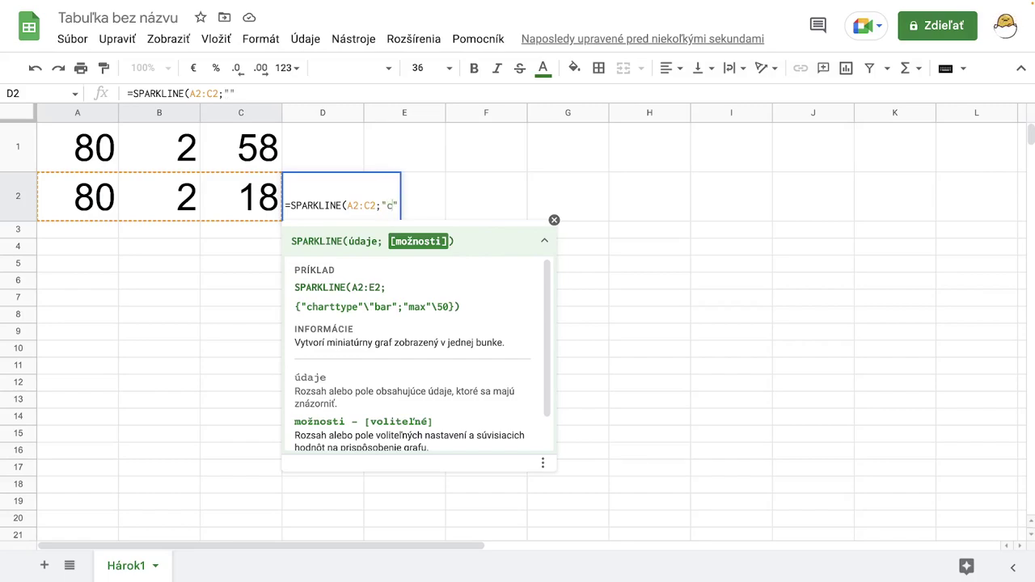
type("rt")
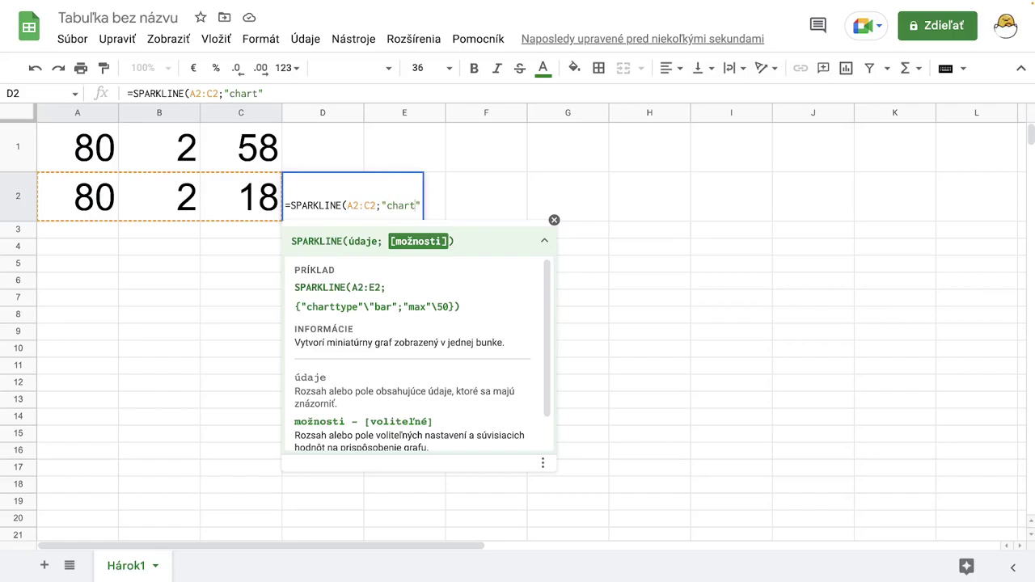
type("type")
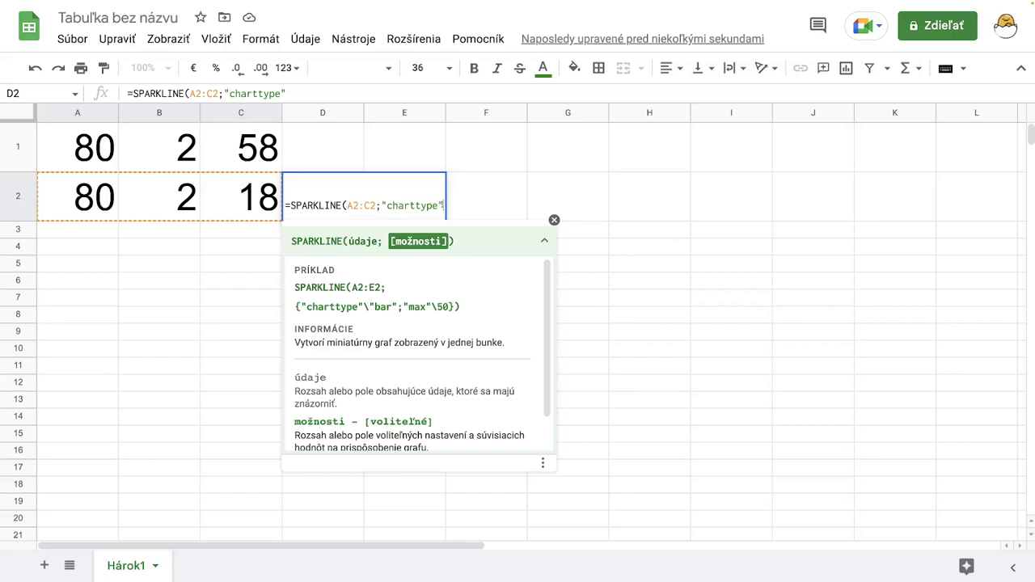
type("\\")
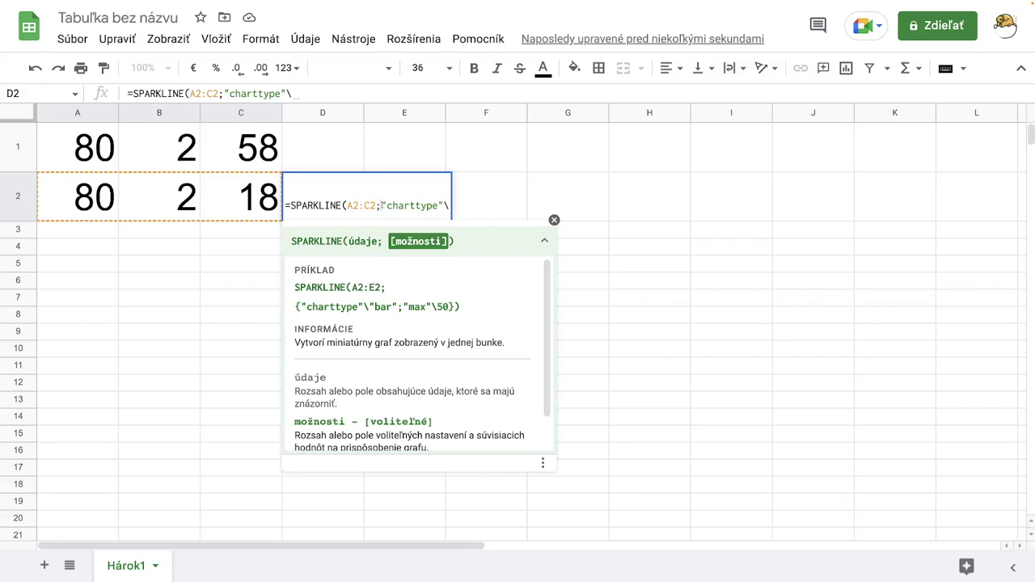
left_click(384, 206)
type("{")
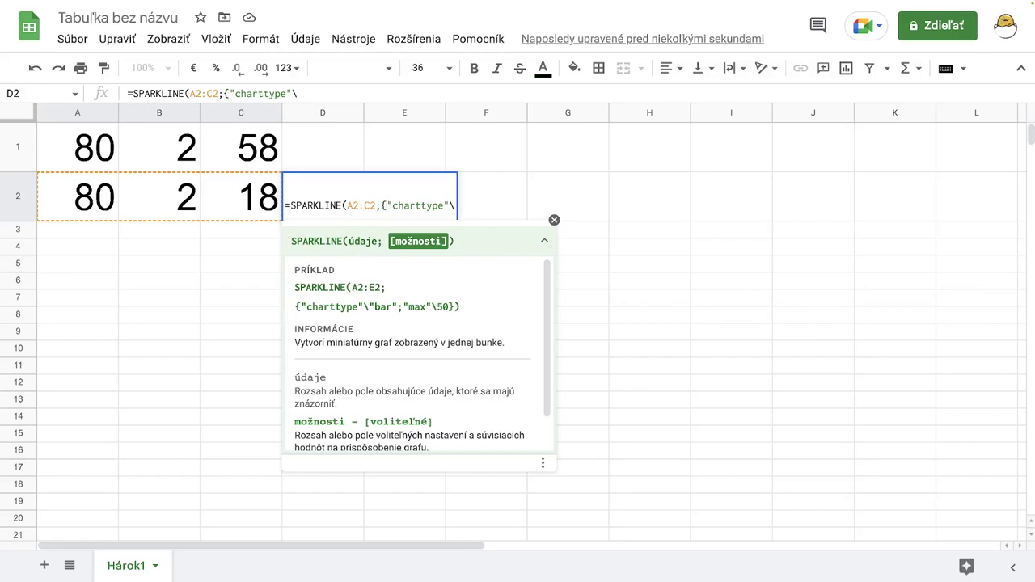
left_click(454, 206)
type("]")
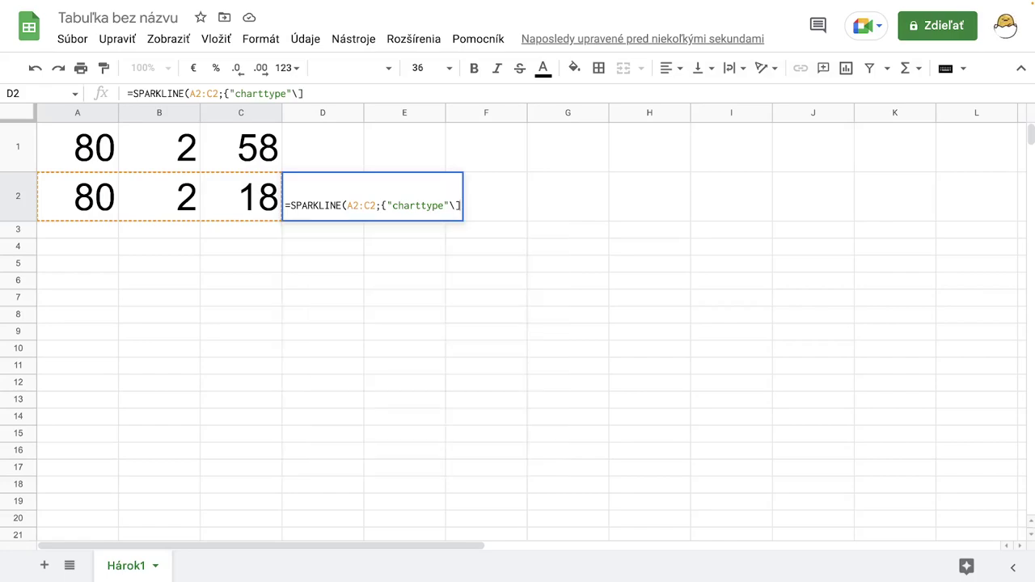
key("BackSpace")
key("BackSpace")
type("}")
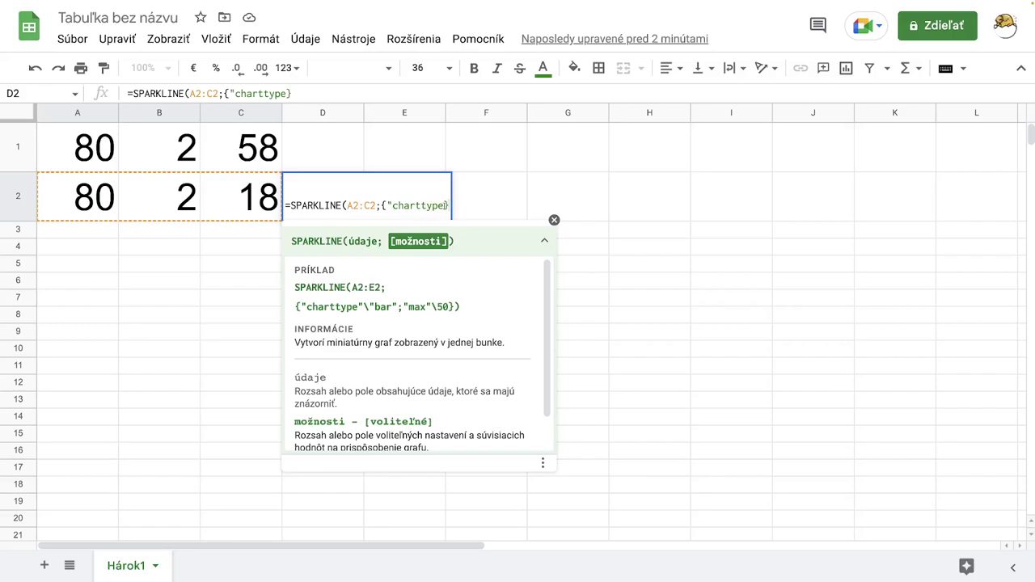
type("\"")
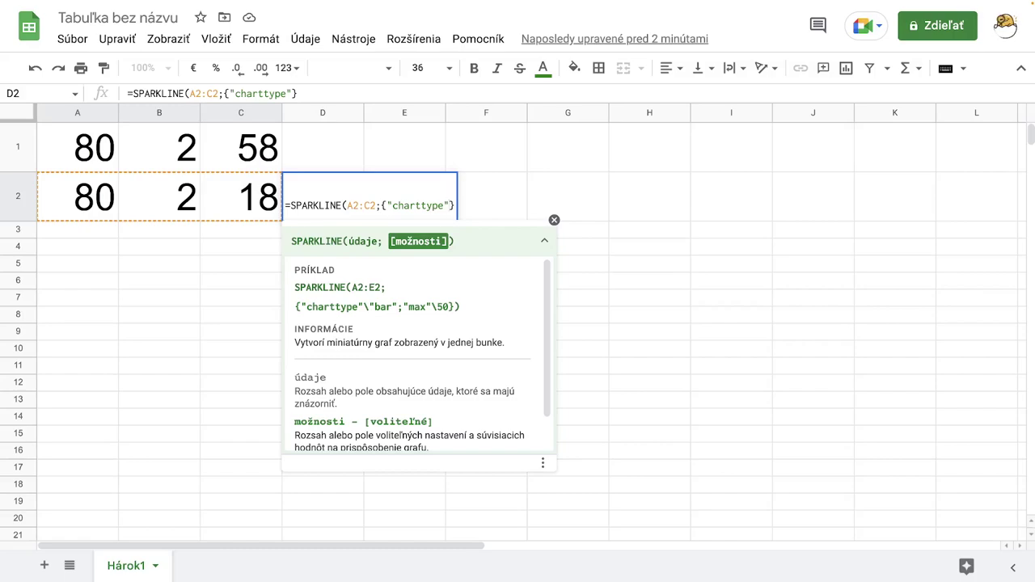
Set the chart type option to "bar" and commit the formula =SPARKLINE(A2:C2;{"charttype"\"bar"}) in D2
type("\\ ")
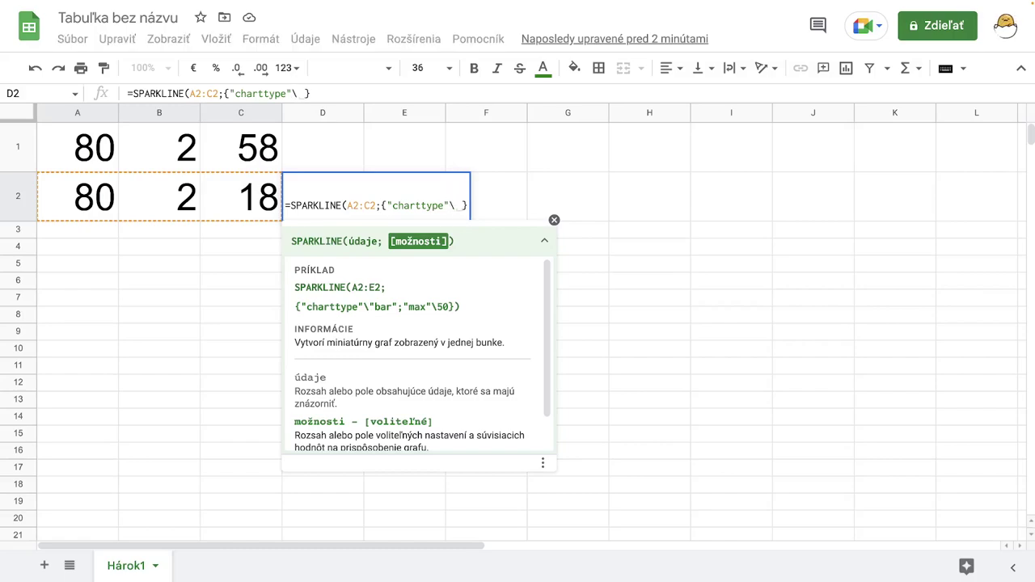
type("\"")
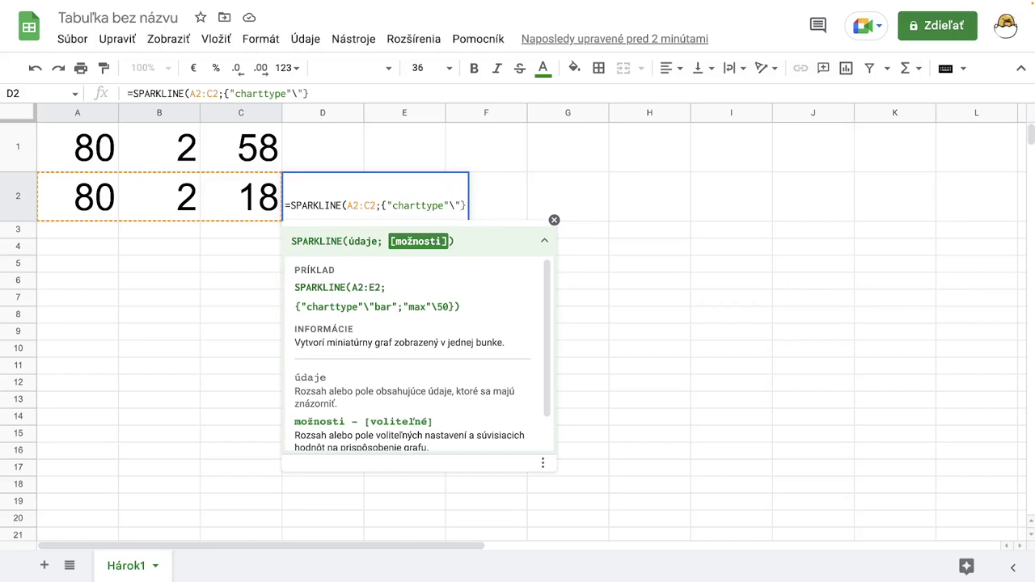
type("\"")
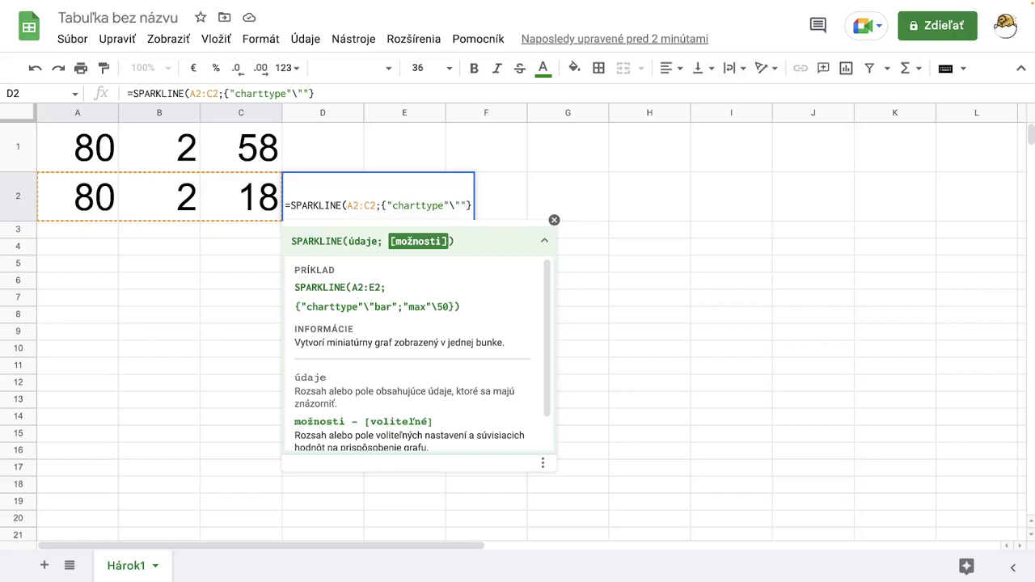
type("bar")
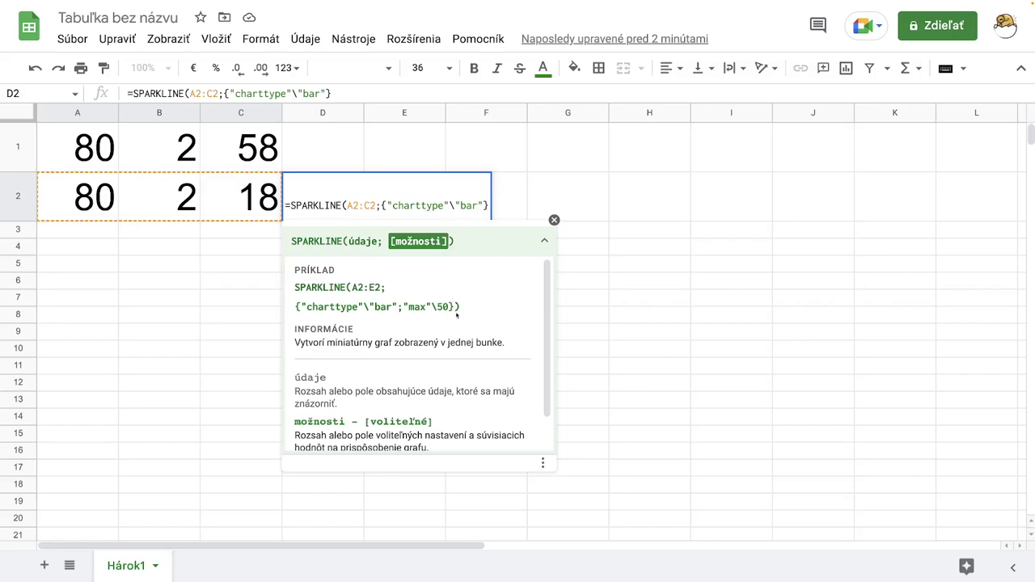
key("Return")
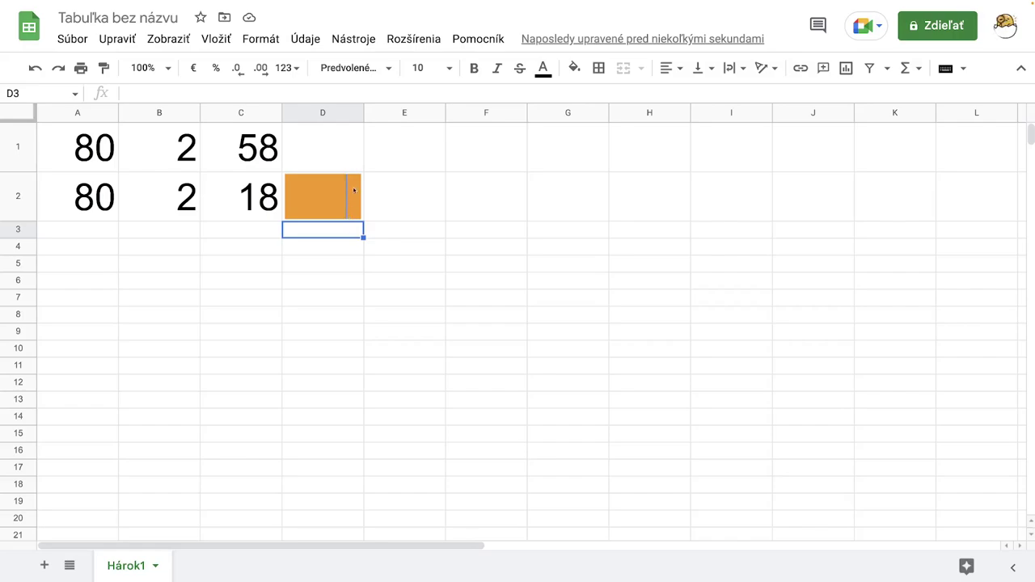
Change the value in cell A1 to 20 and clear the contents of cells B1:C1
left_click(104, 159)
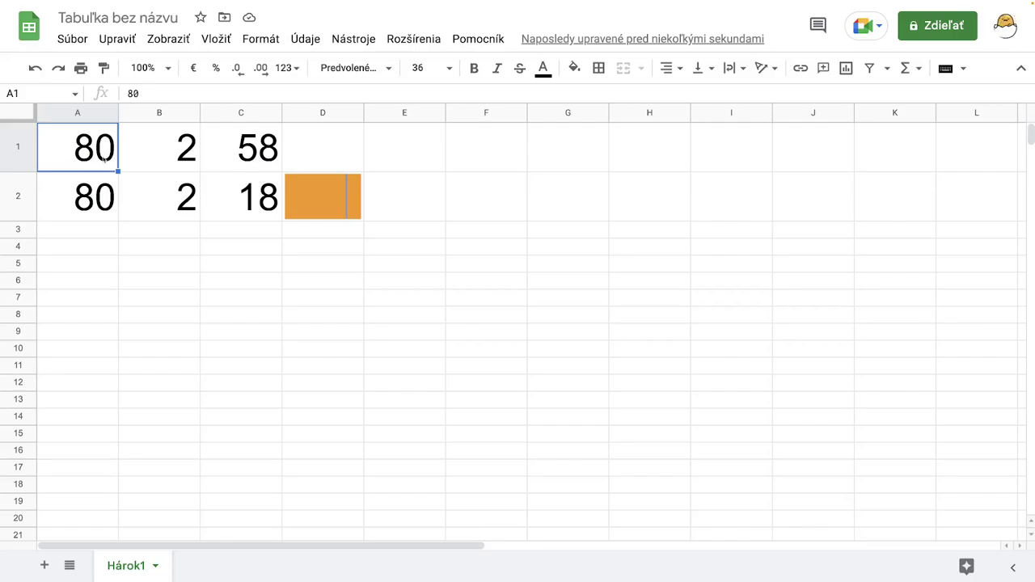
type("20")
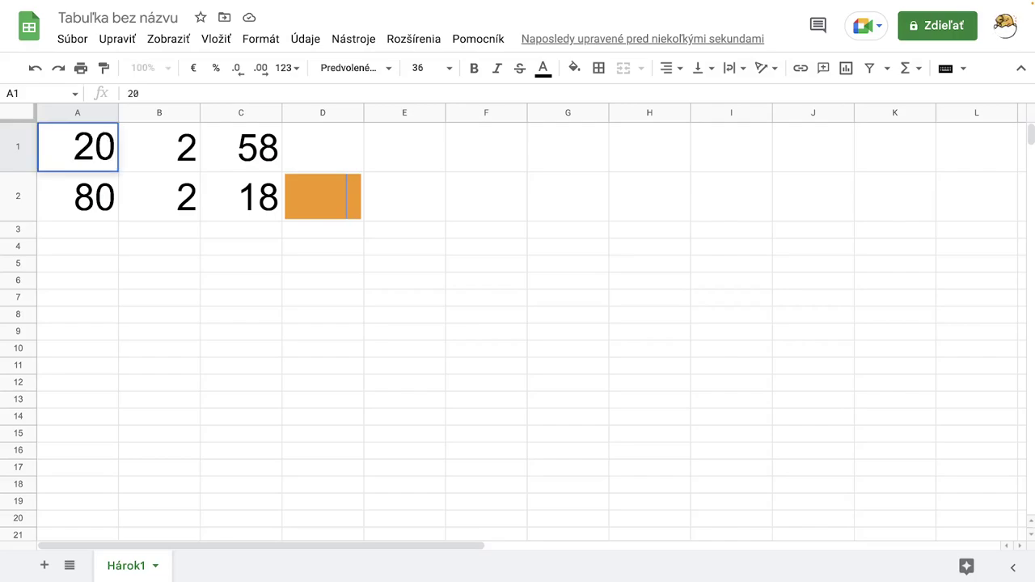
key("Return")
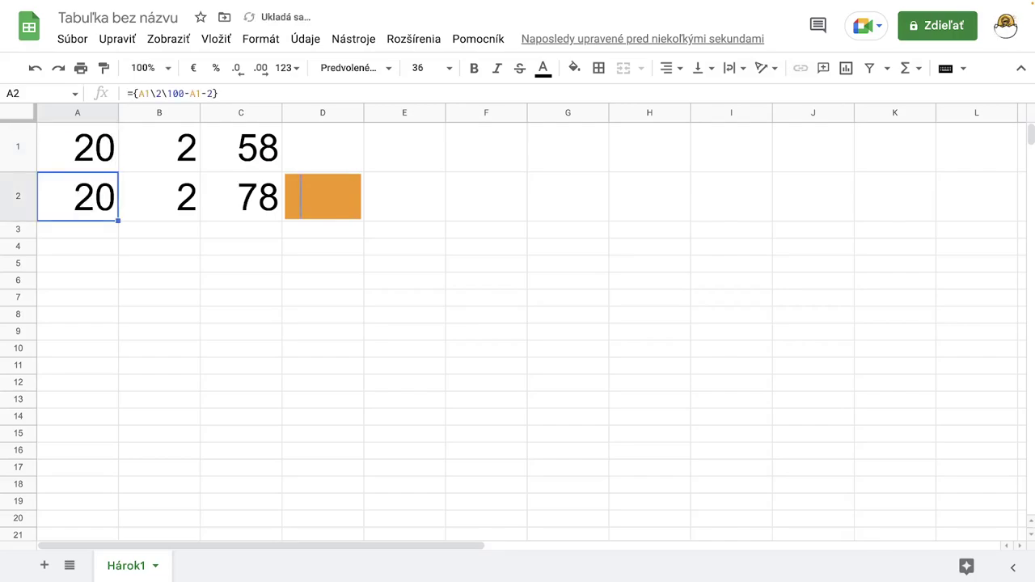
left_click_drag(159, 147, 256, 150)
key("Delete")
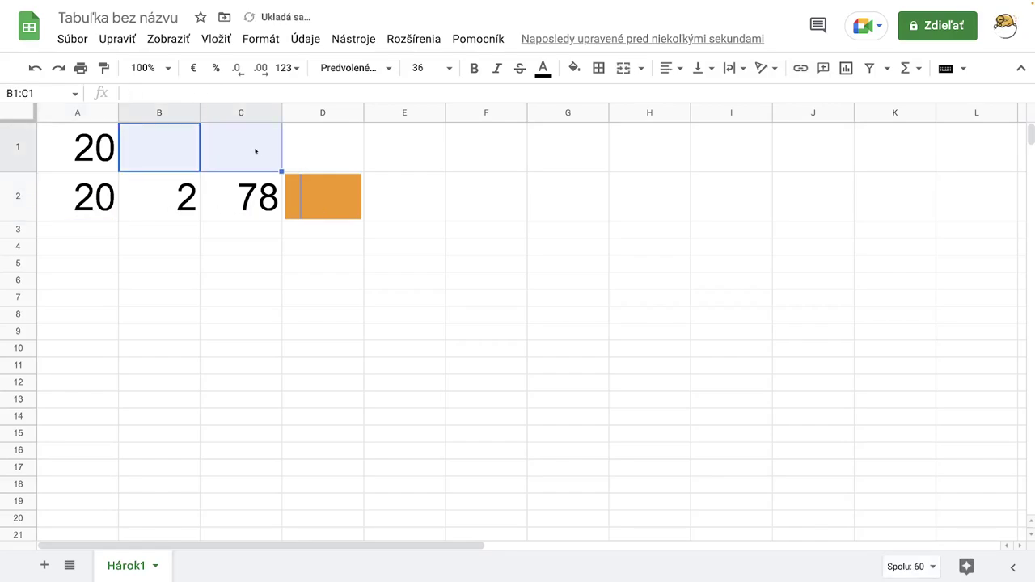
Clear cell A1 and enter the value 0 in it
left_click(71, 149)
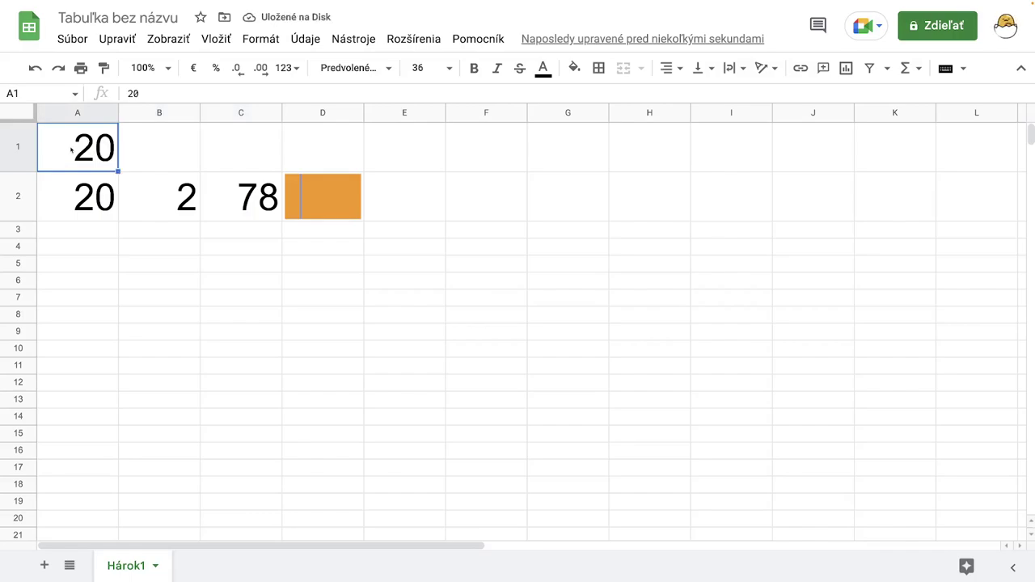
scroll(71, 150, "right", 3)
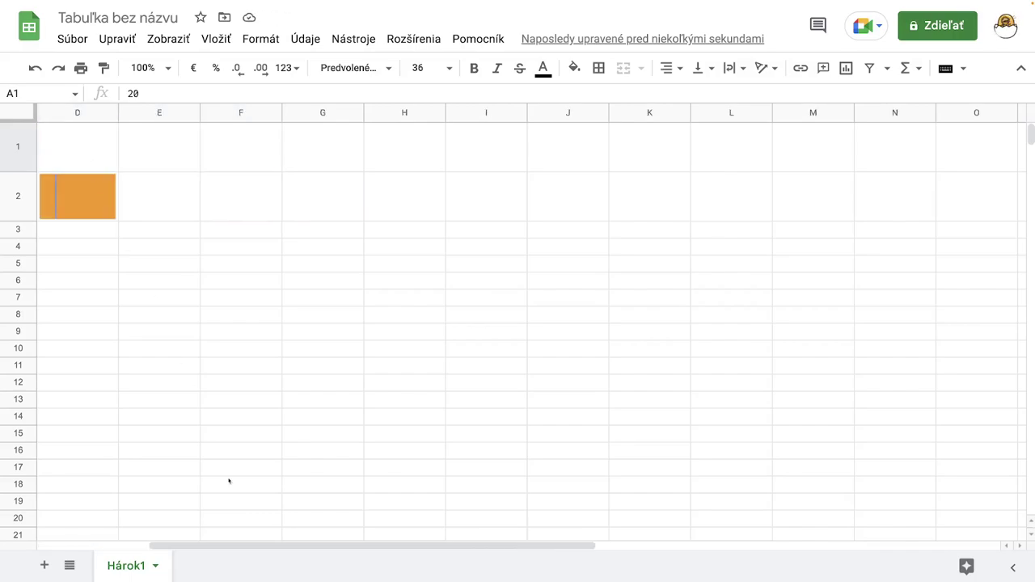
scroll(93, 339, "left", 3)
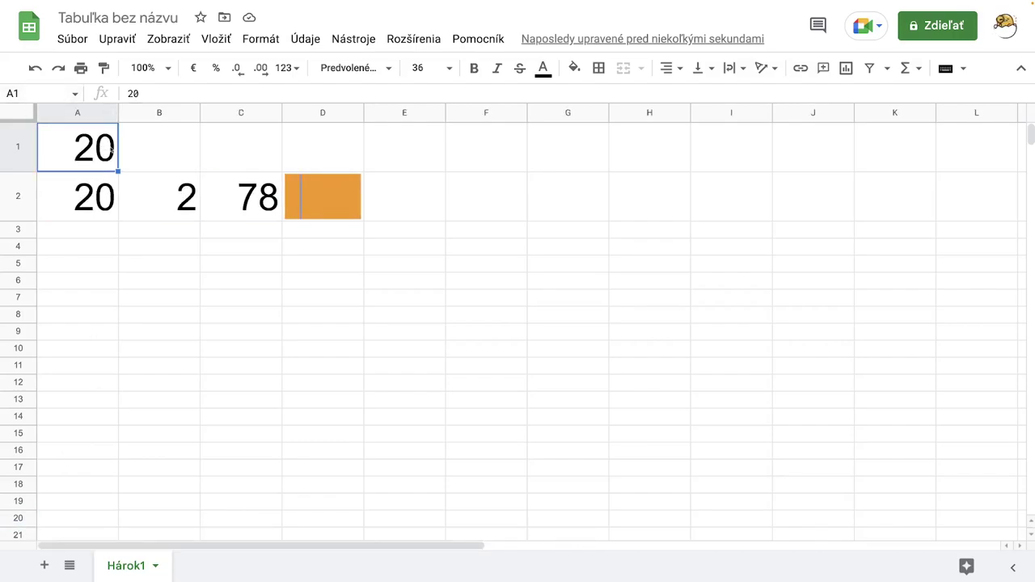
key("Delete")
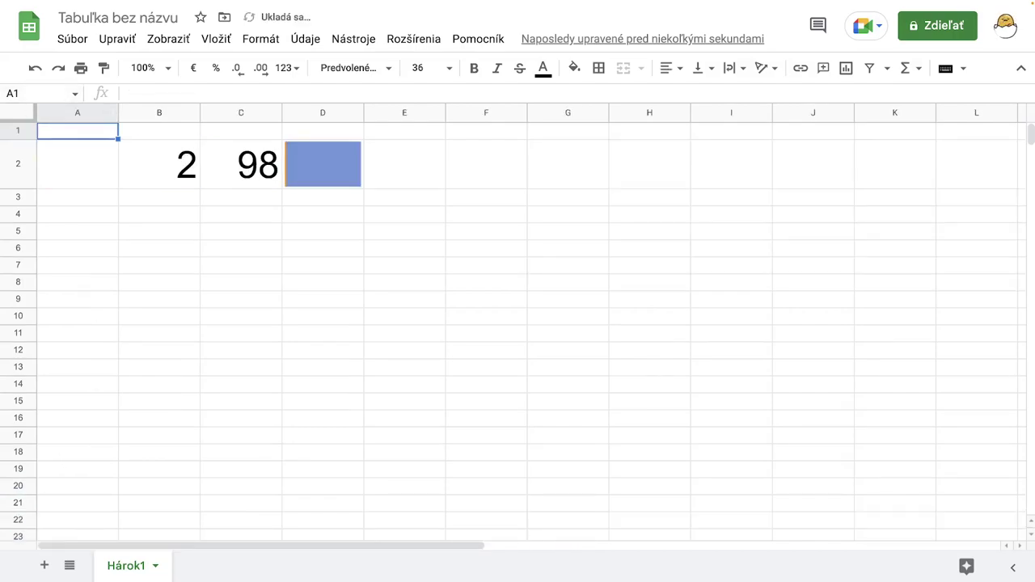
type("0")
key("Return")
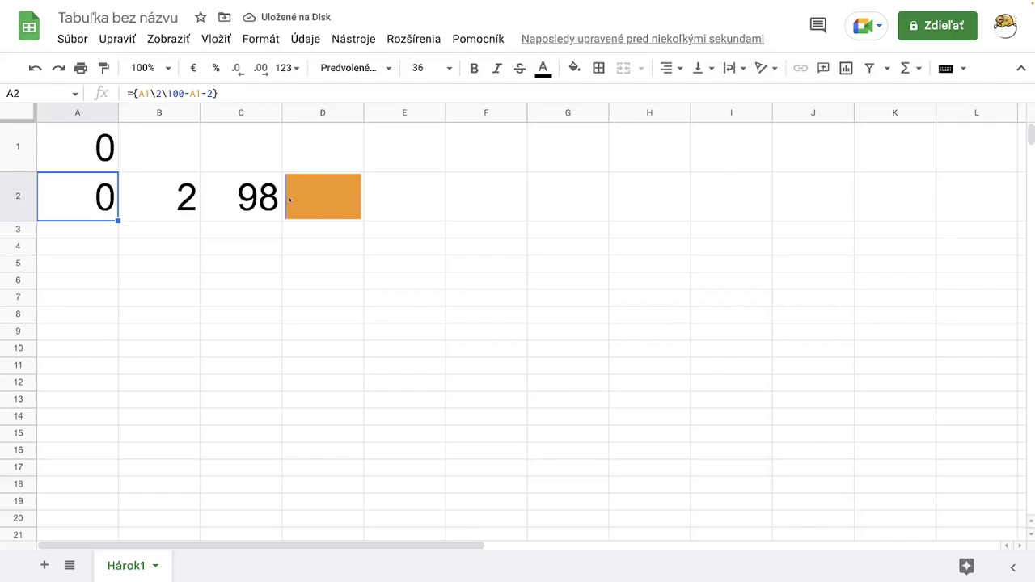
Change the value in cell A1 to 98
left_click(101, 158)
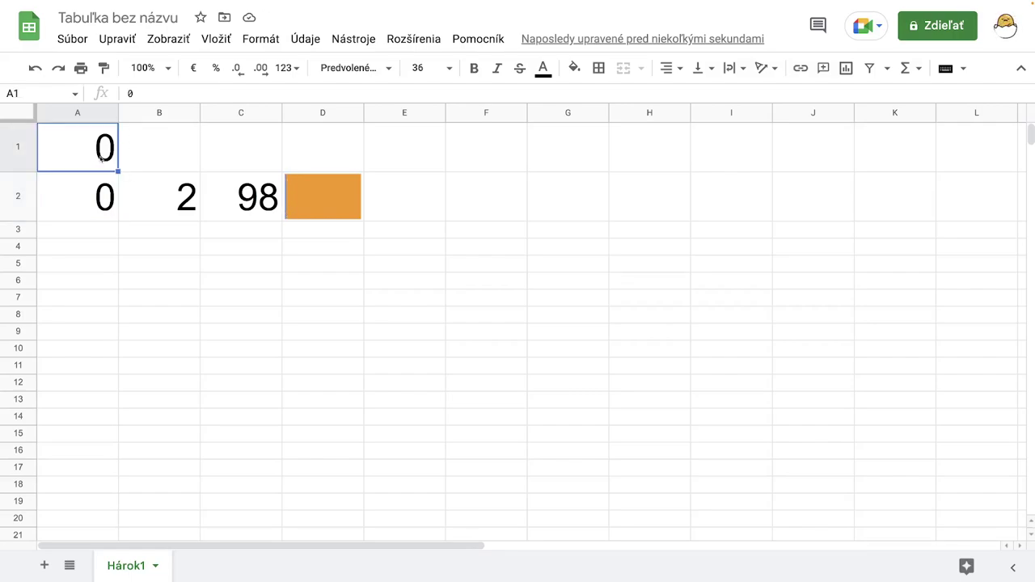
type("98")
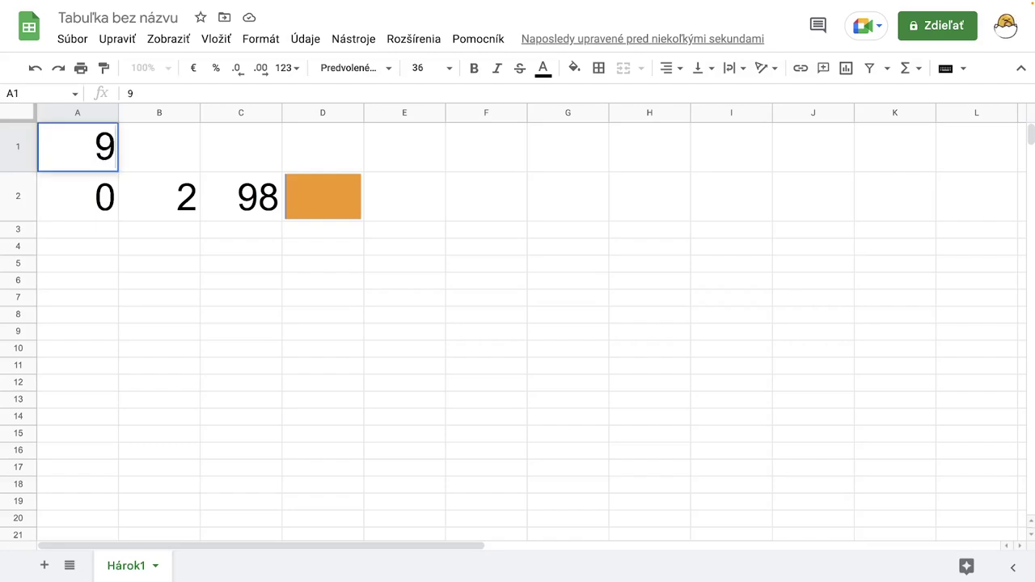
key("Return")
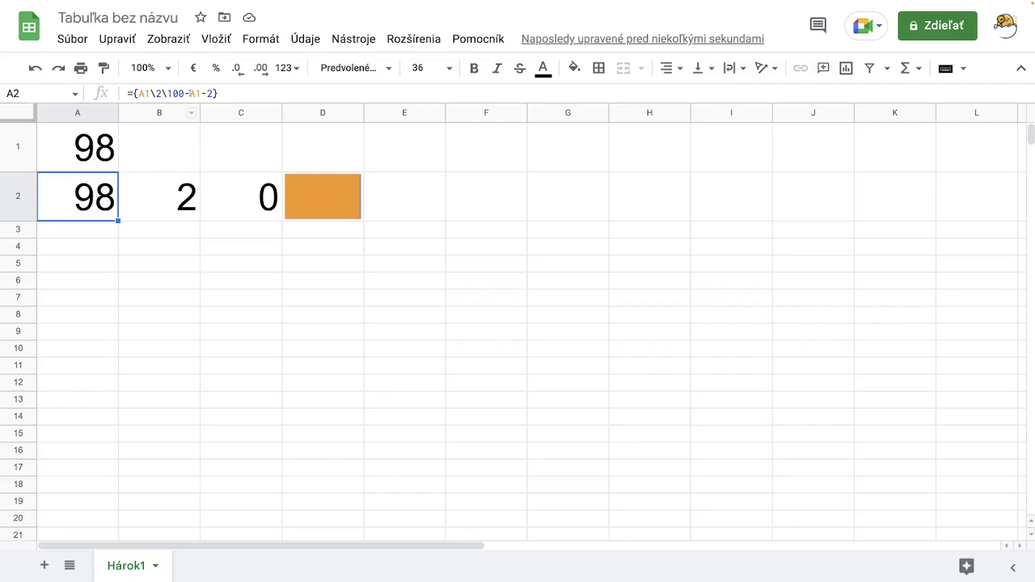
Inspect the array formula in cell A2 and leave it as it is
double_click(100, 213)
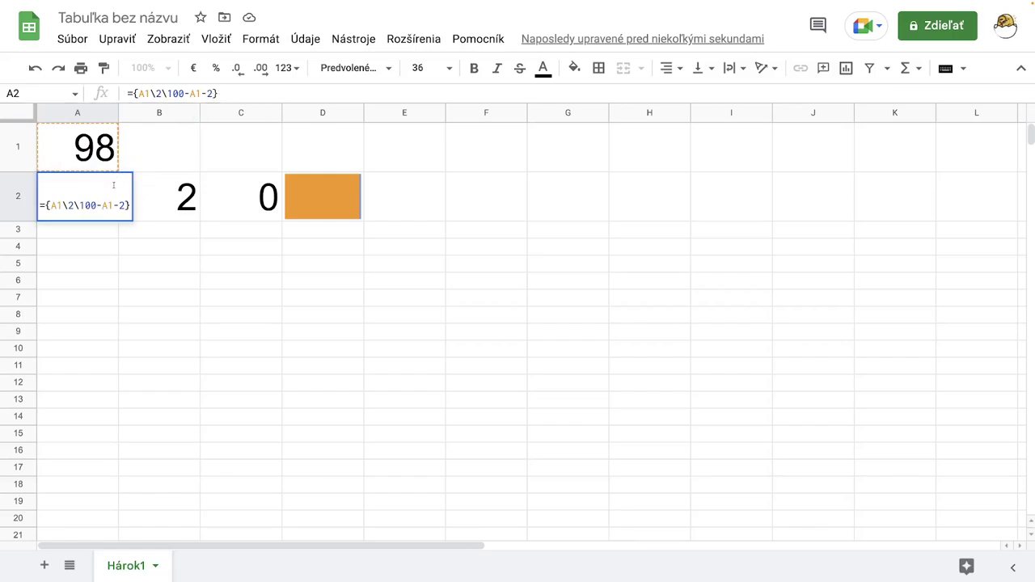
key("Right")
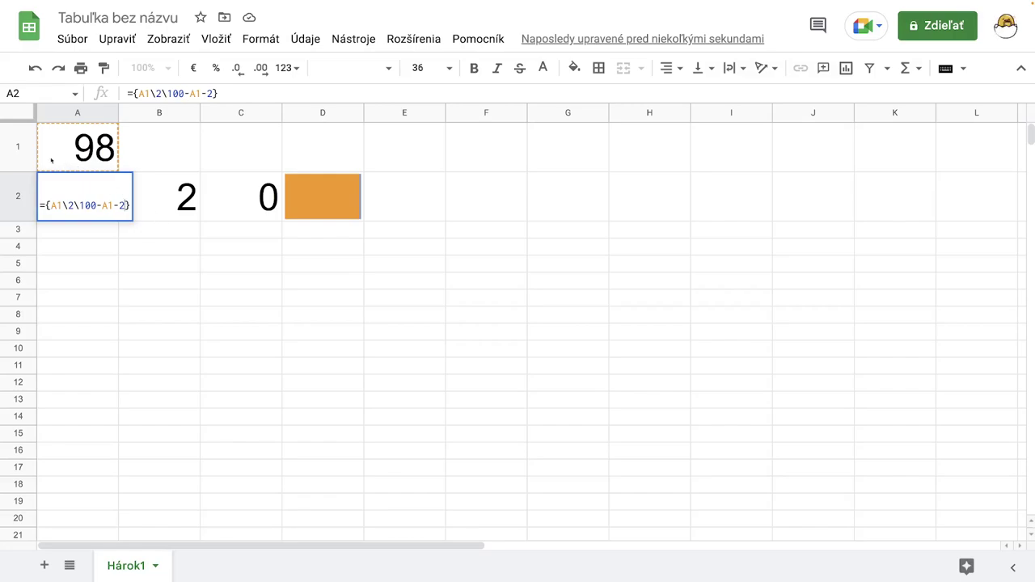
left_click(152, 235)
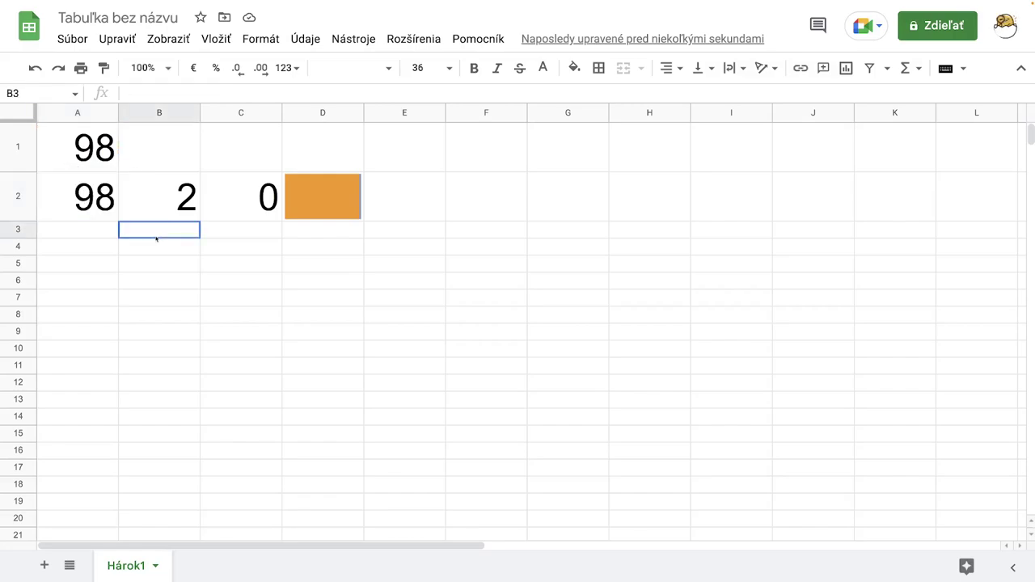
Open the SPARKLINE formula in D2 for editing and add a semicolon separator after "bar" inside the options array
left_click(334, 209)
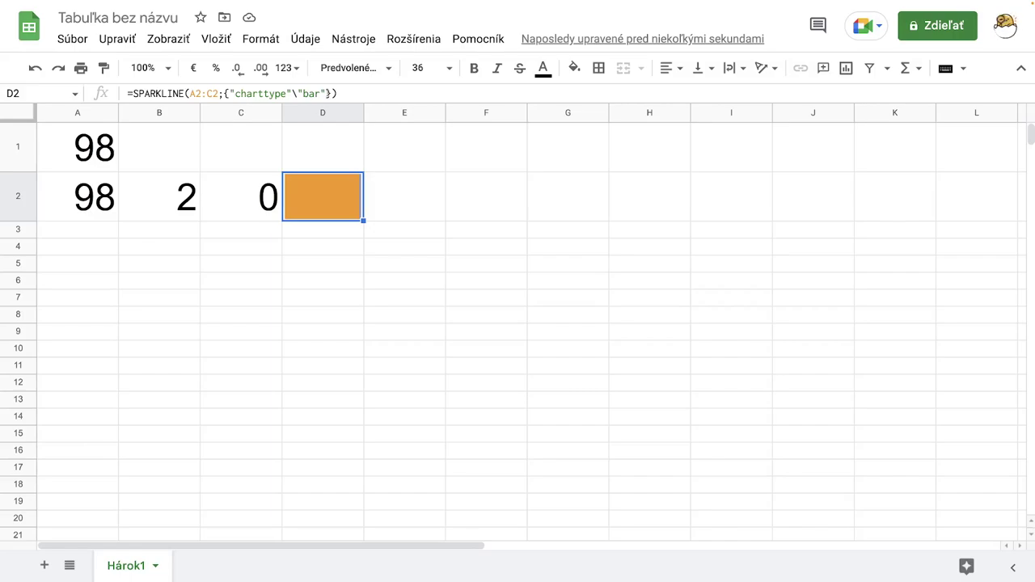
key("Return")
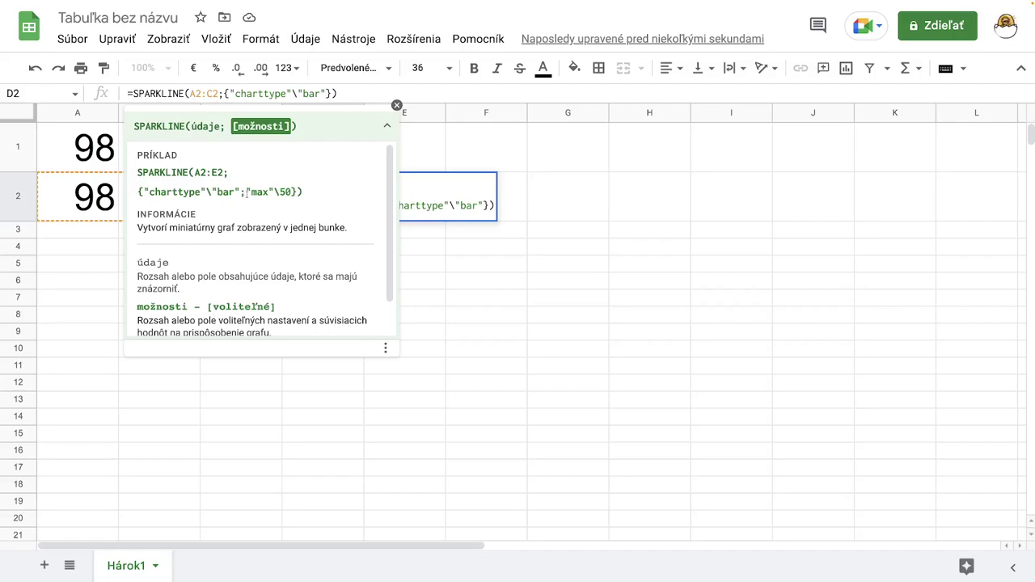
type(";")
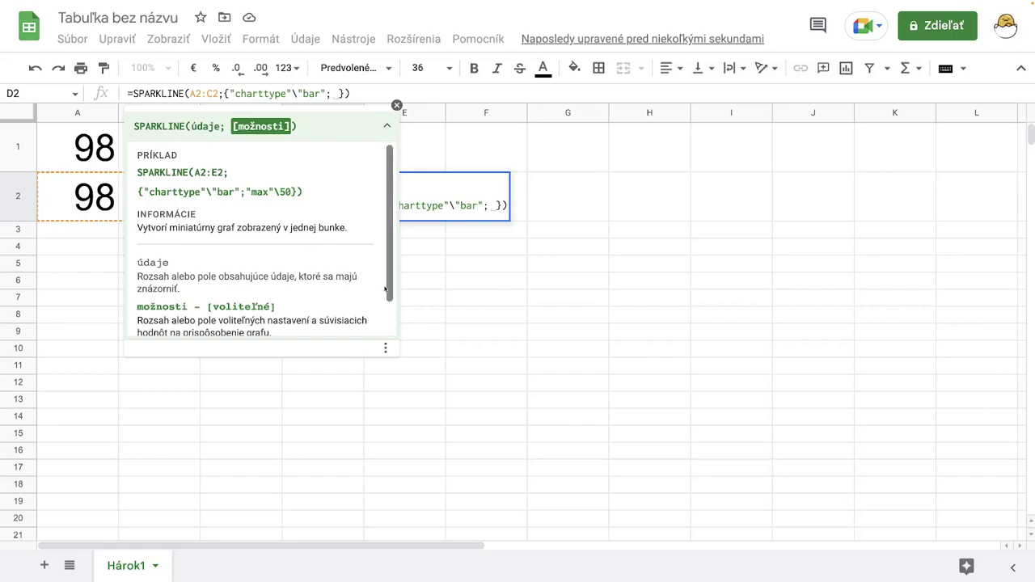
Open the SPARKLINE help article, examine the options available for bar charts, and return to the spreadsheet
scroll(388, 289, "down", 1)
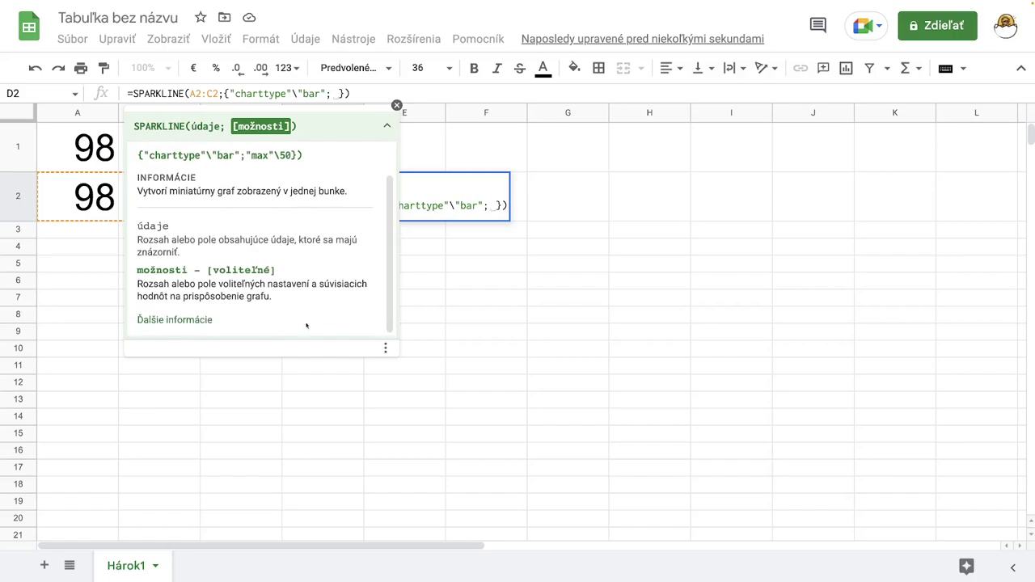
left_click(187, 320)
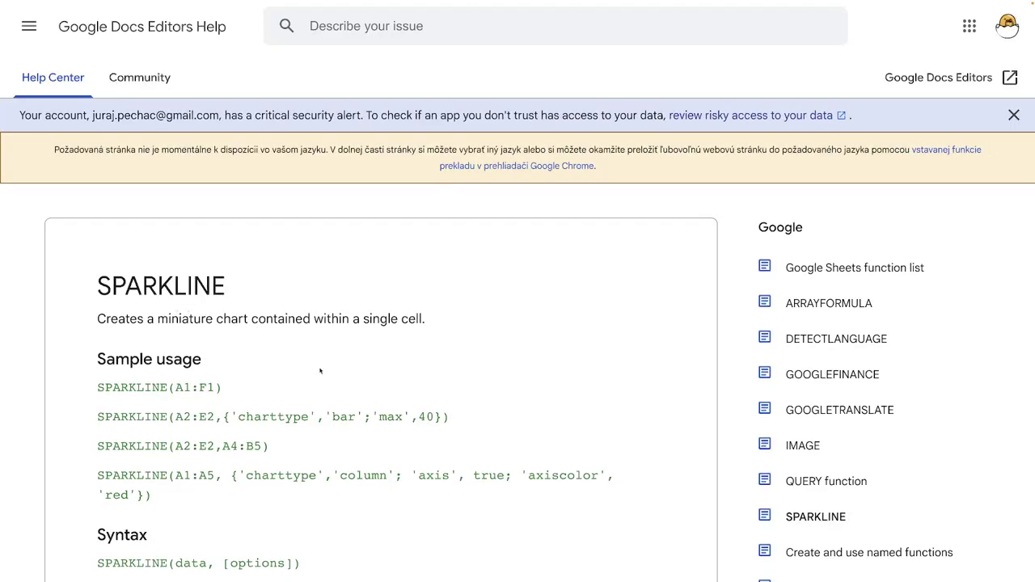
scroll(314, 365, "down", 5)
scroll(337, 388, "down", 5)
scroll(337, 385, "down", 4)
scroll(313, 393, "down", 3)
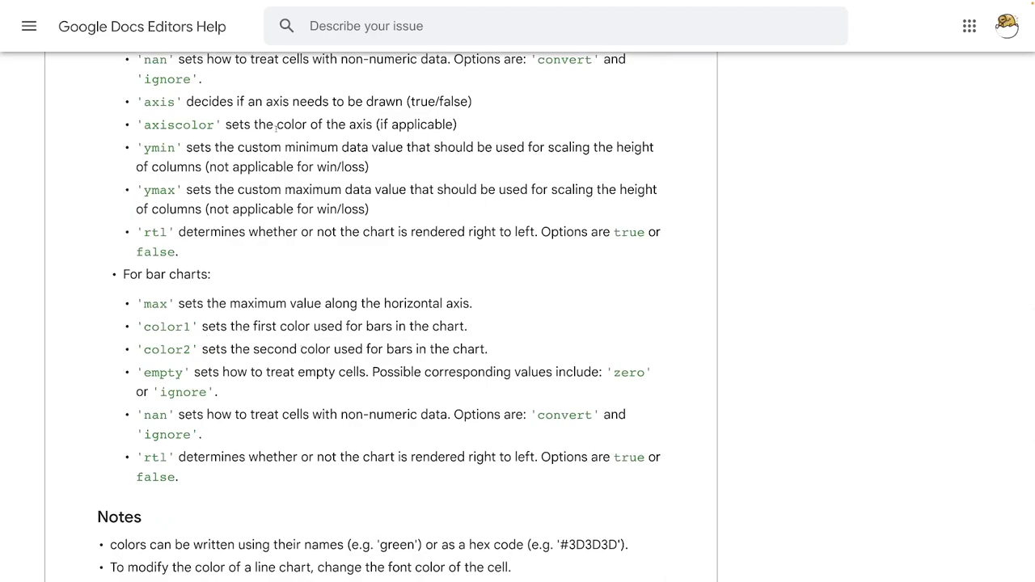
scroll(283, 235, "up", 5)
scroll(283, 235, "up", 2)
mouse_move(26, 17)
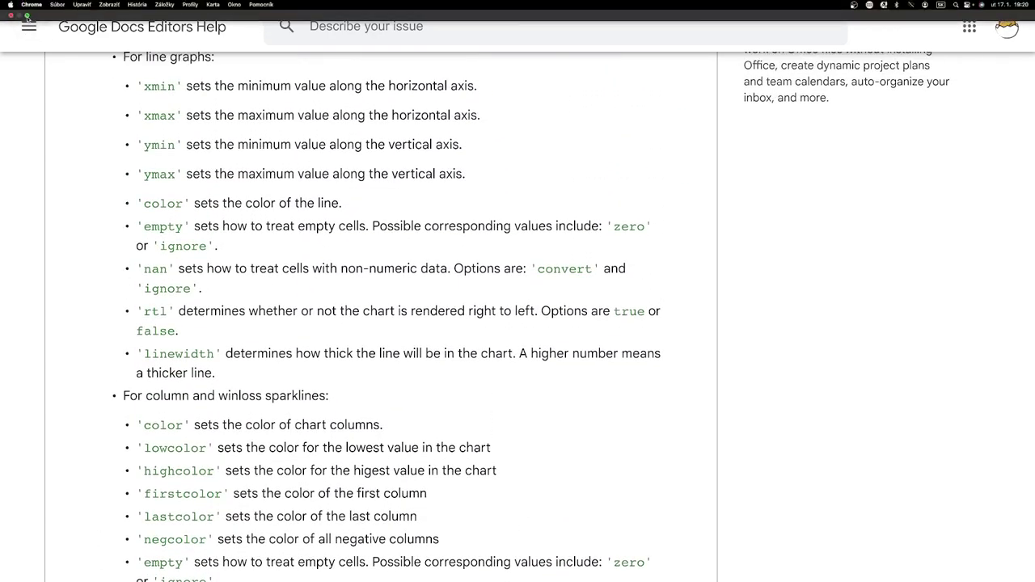
left_click(27, 16)
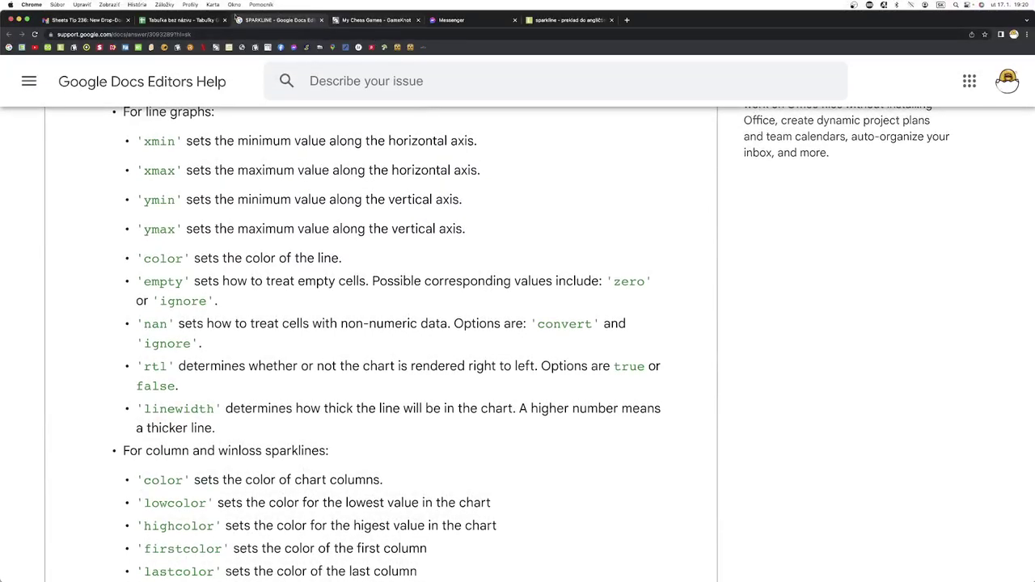
left_click(178, 19)
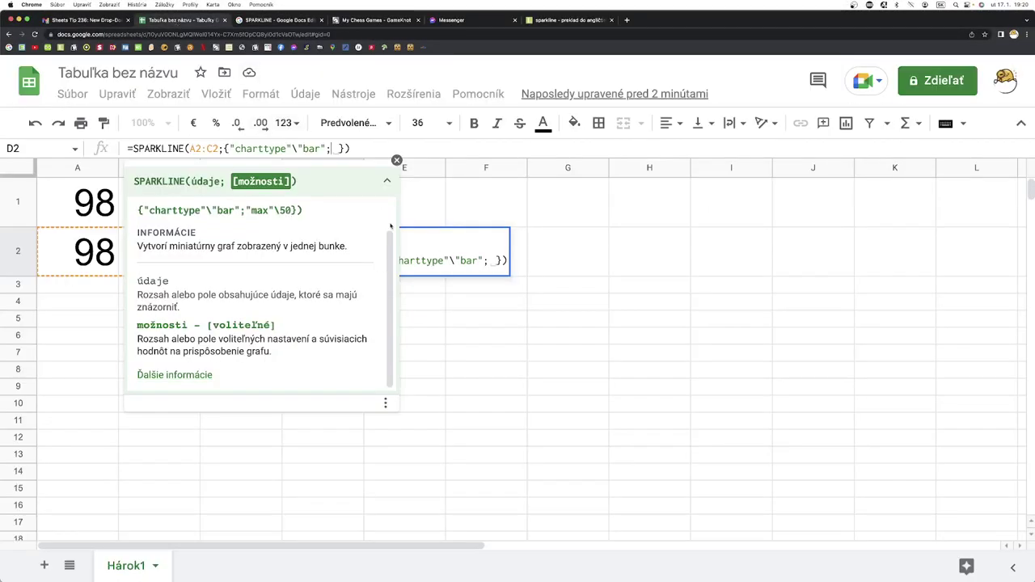
left_click(436, 216)
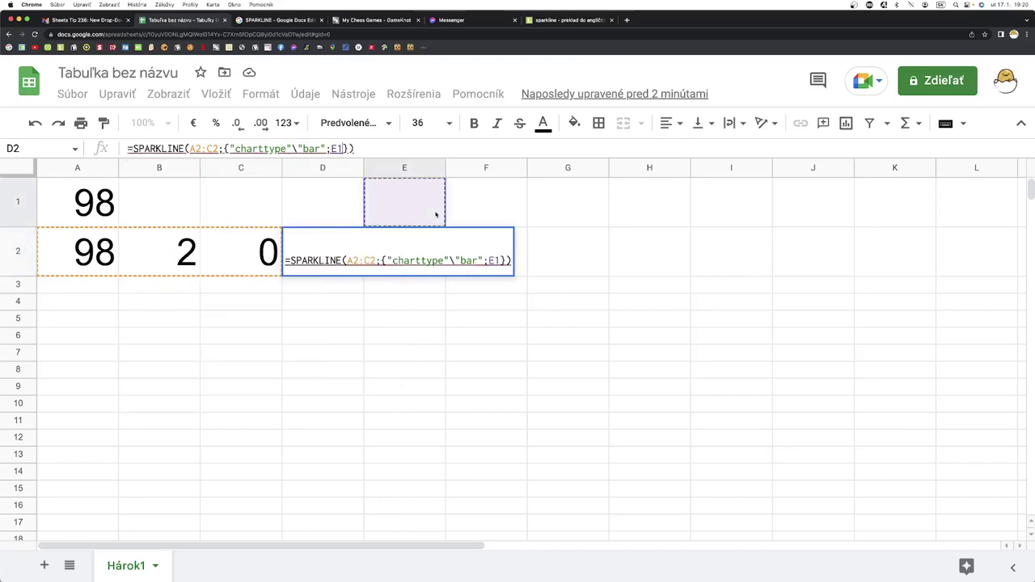
left_click(502, 260)
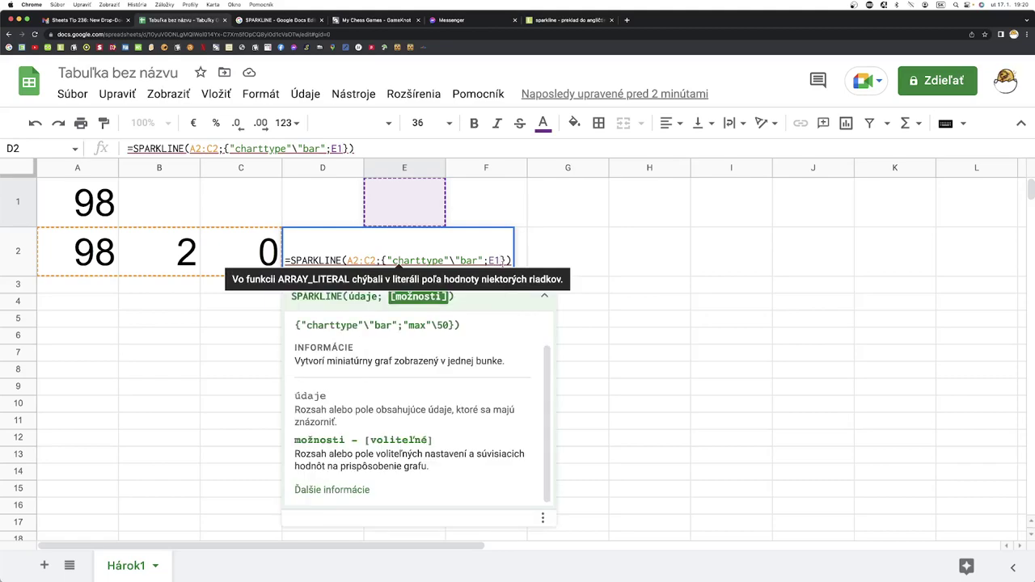
key("BackSpace")
key("BackSpace")
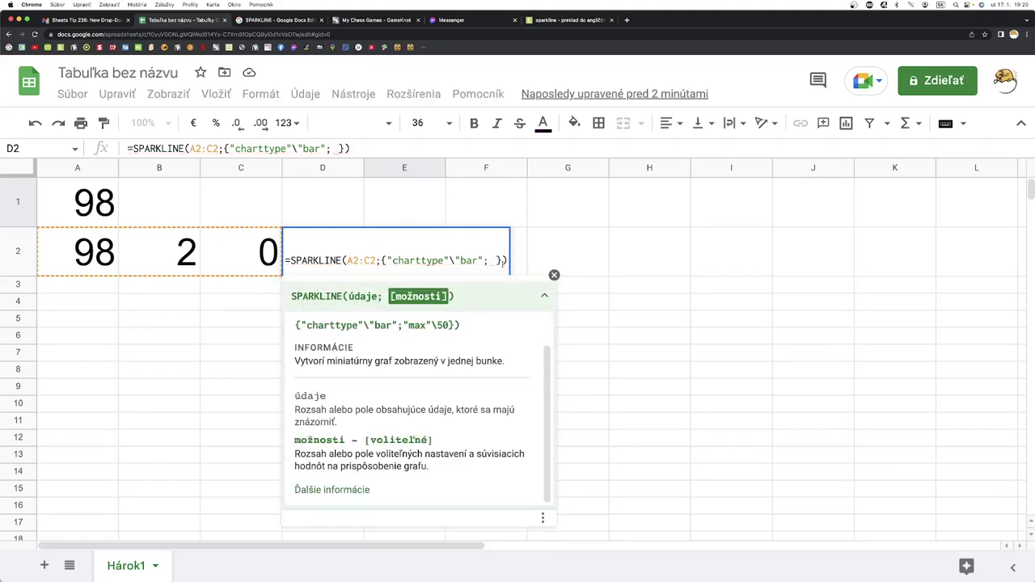
Add the option "color1"\"goldenrod" to the SPARKLINE options in D2 and commit the formula
type("color")
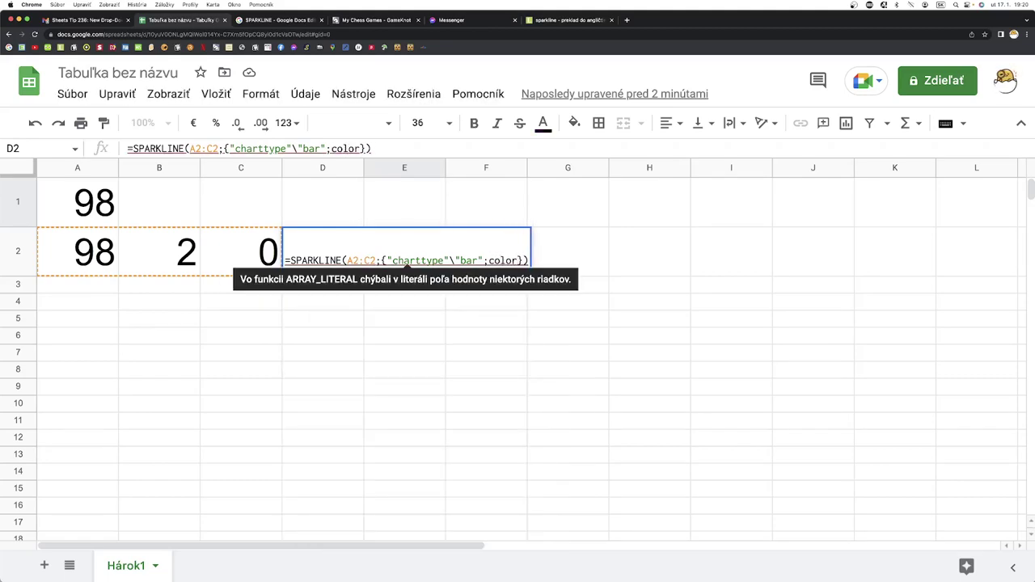
type("1")
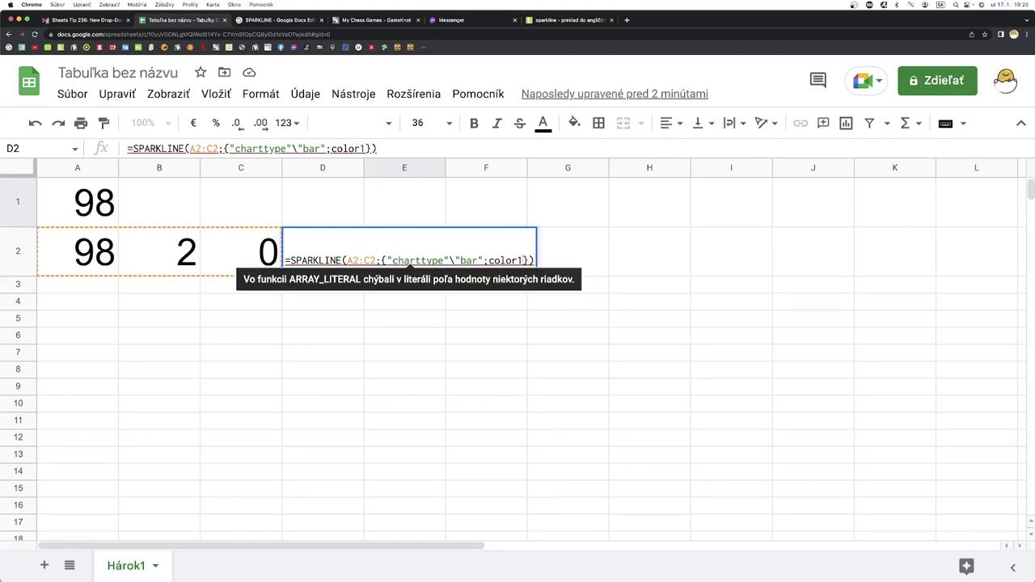
left_click(490, 260)
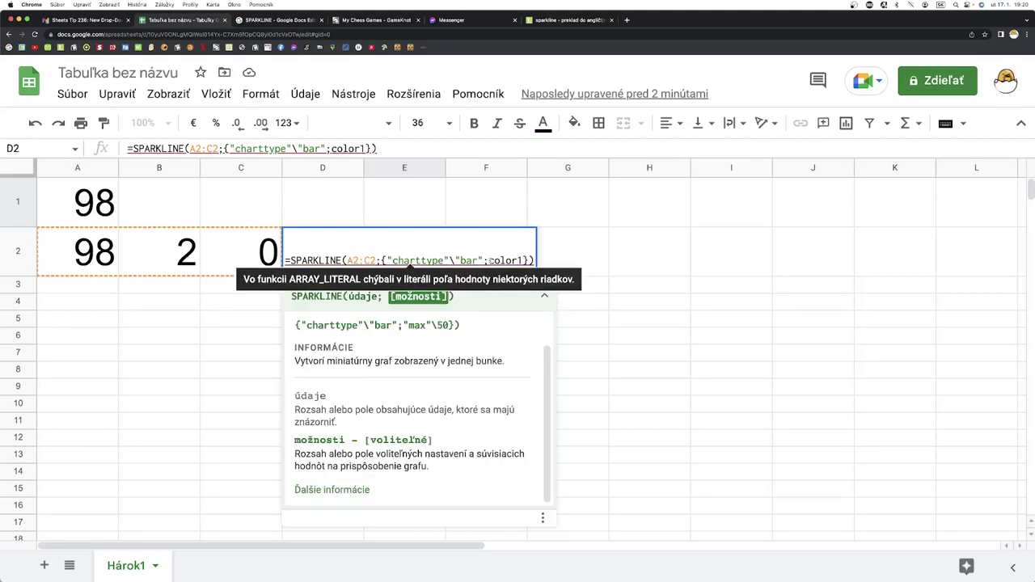
type("\"")
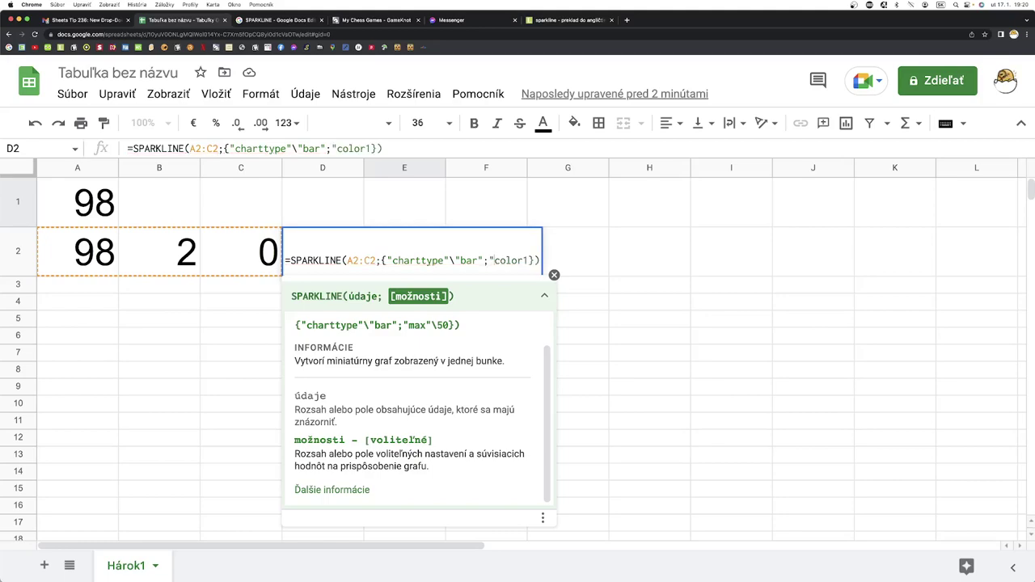
type("\"")
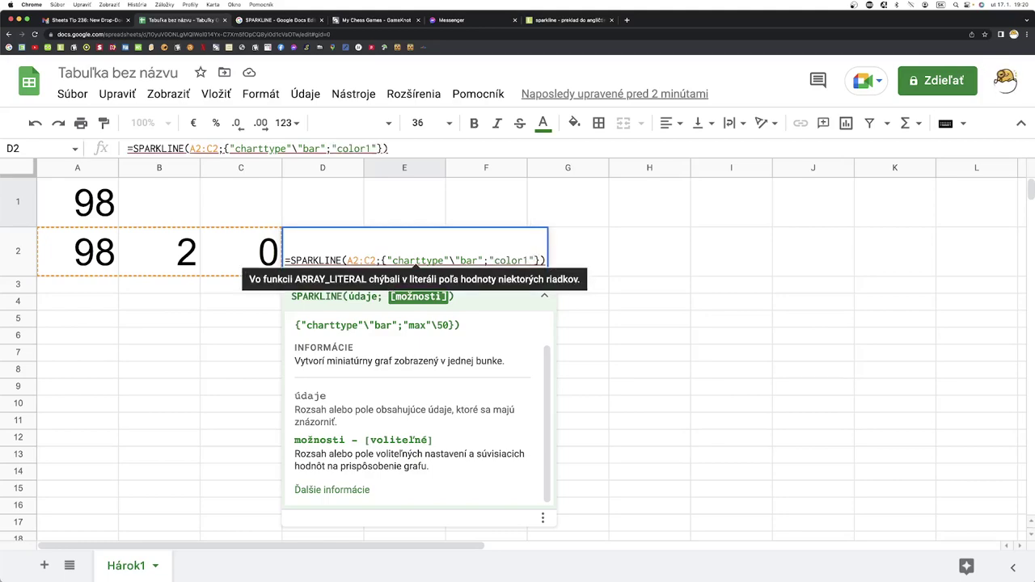
type("\\ ")
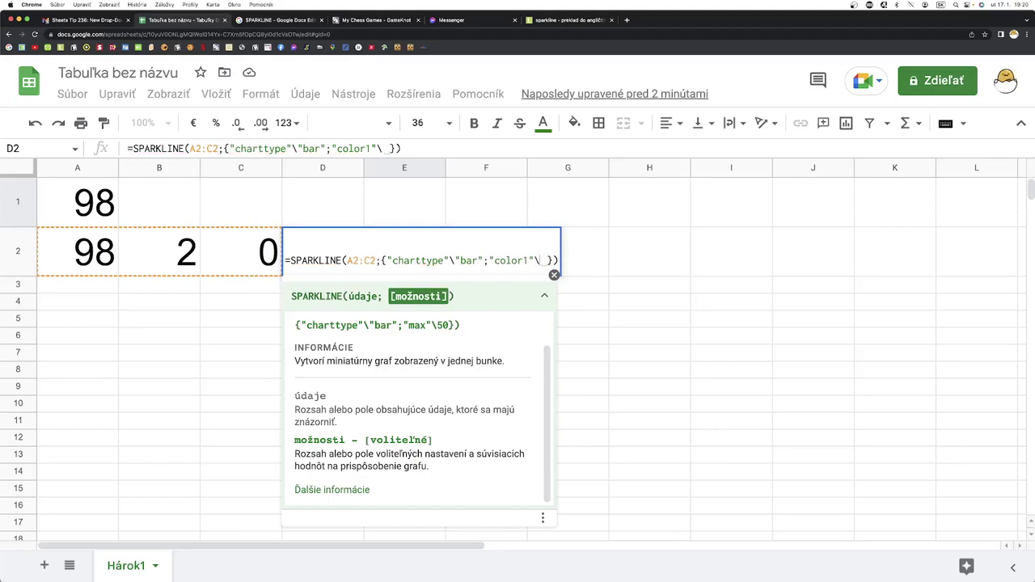
type("\"\"")
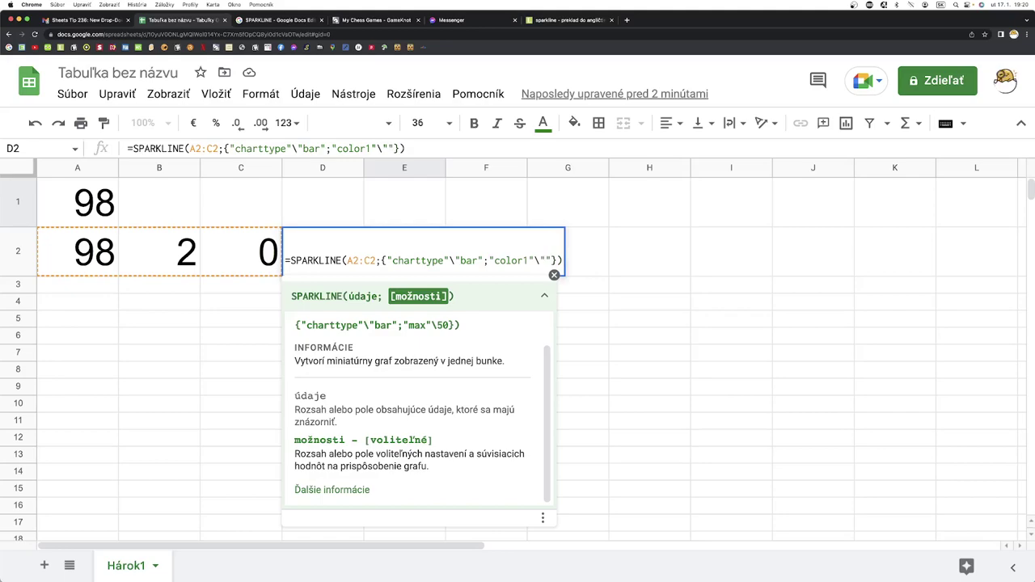
type("golden")
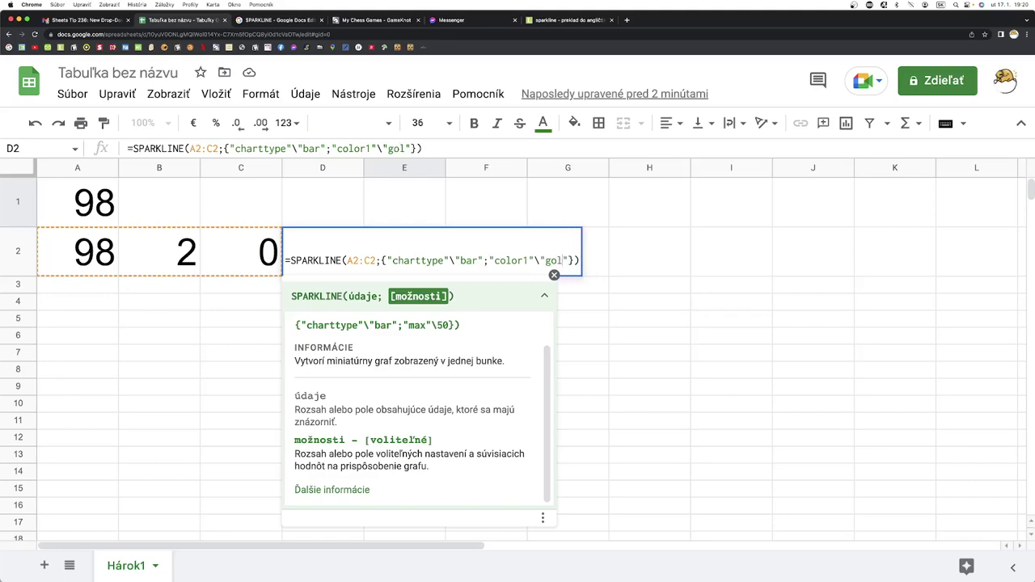
type("rod")
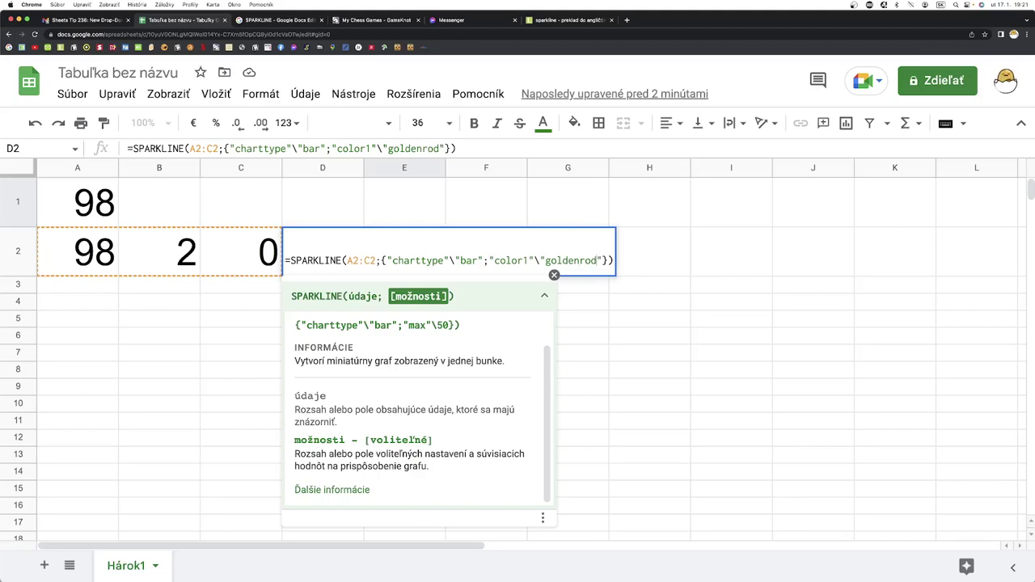
key("Return")
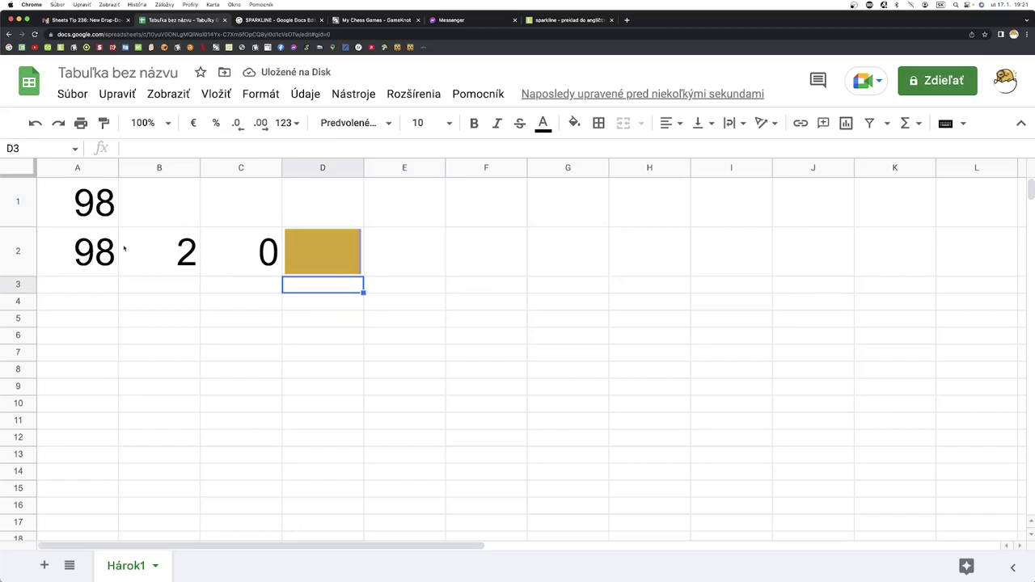
Change the value in cell A1 to 50
left_click(109, 214)
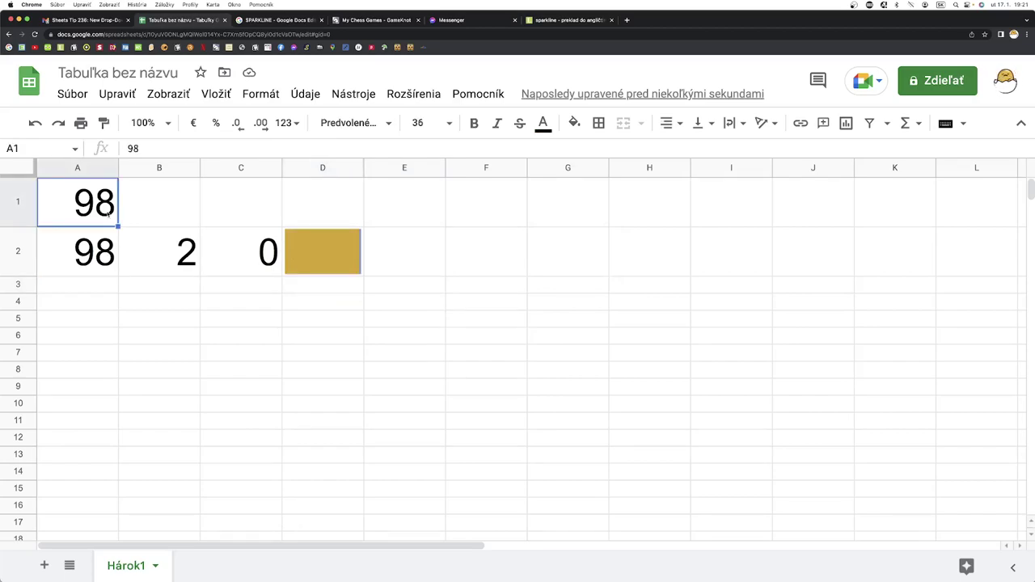
type("50")
key("Return")
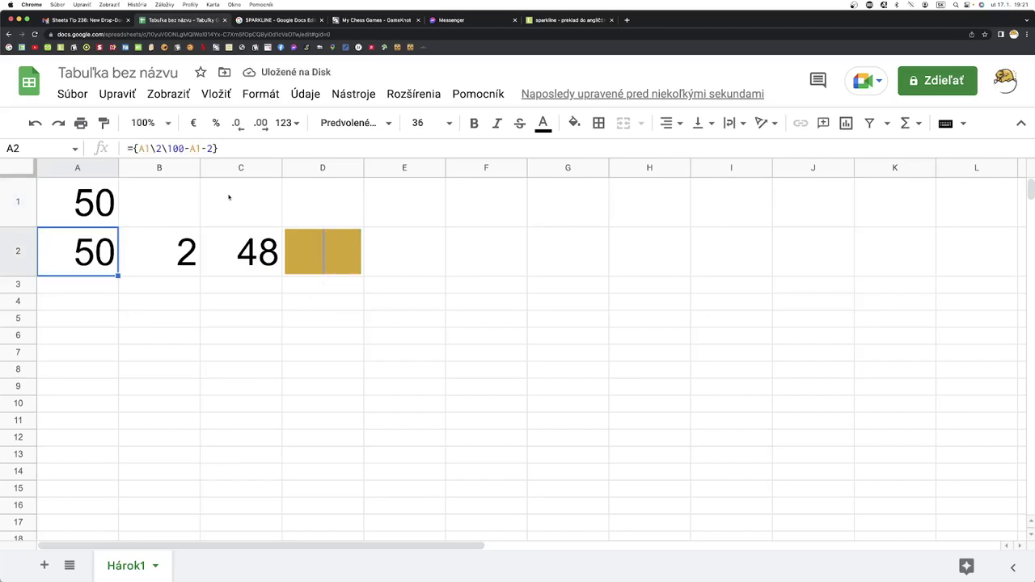
Add the option "color2"\"forestgreen" to the SPARKLINE options array in D2 and commit the formula
left_click(334, 260)
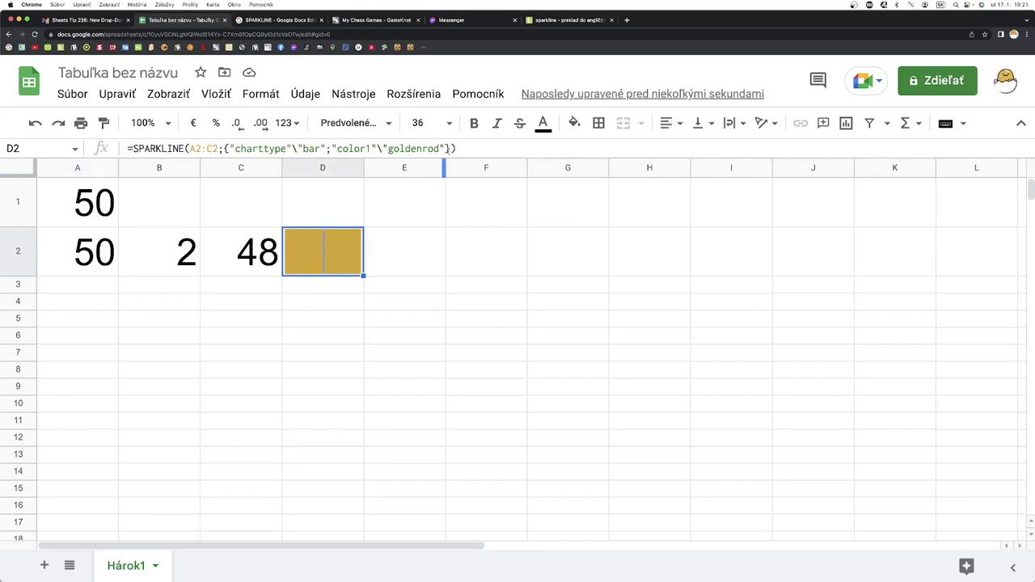
left_click(448, 149)
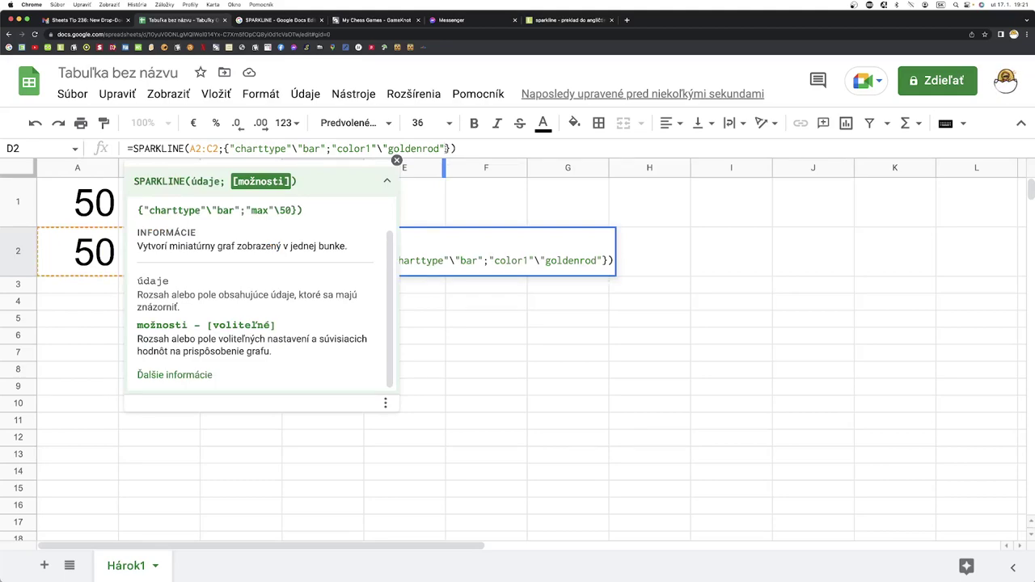
type(";")
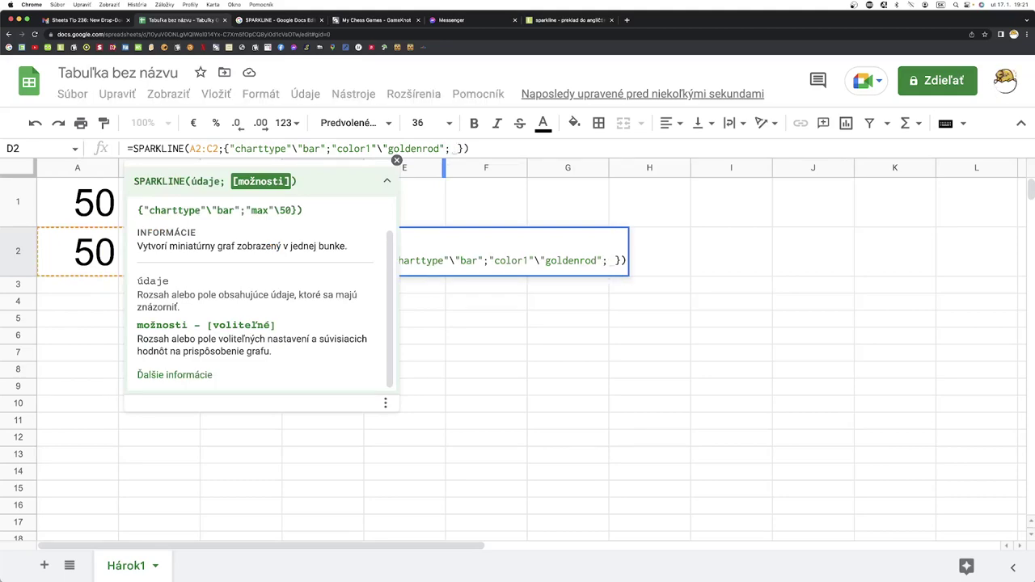
key("BackSpace")
type("\";\"")
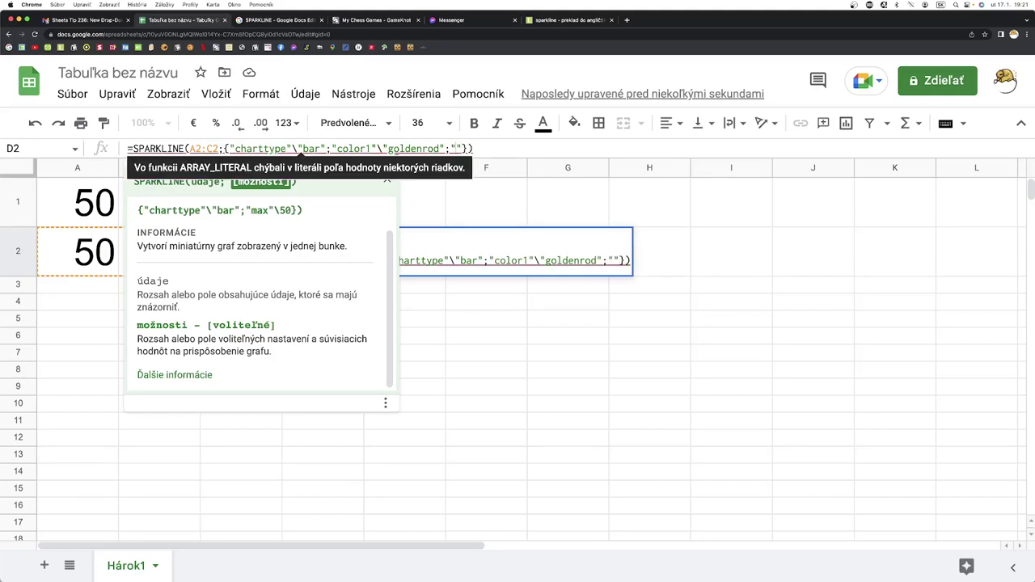
type("color2")
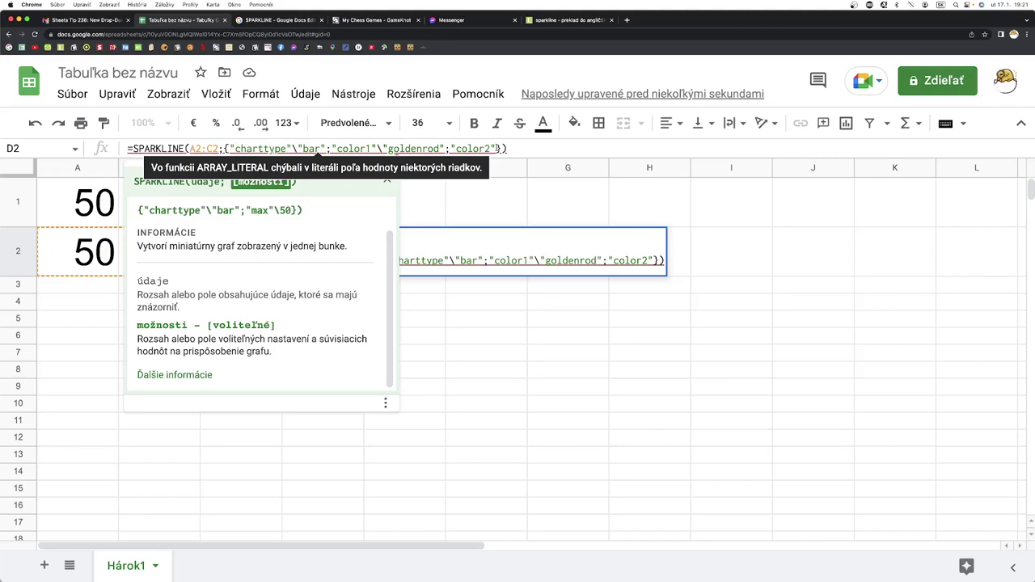
type("\\")
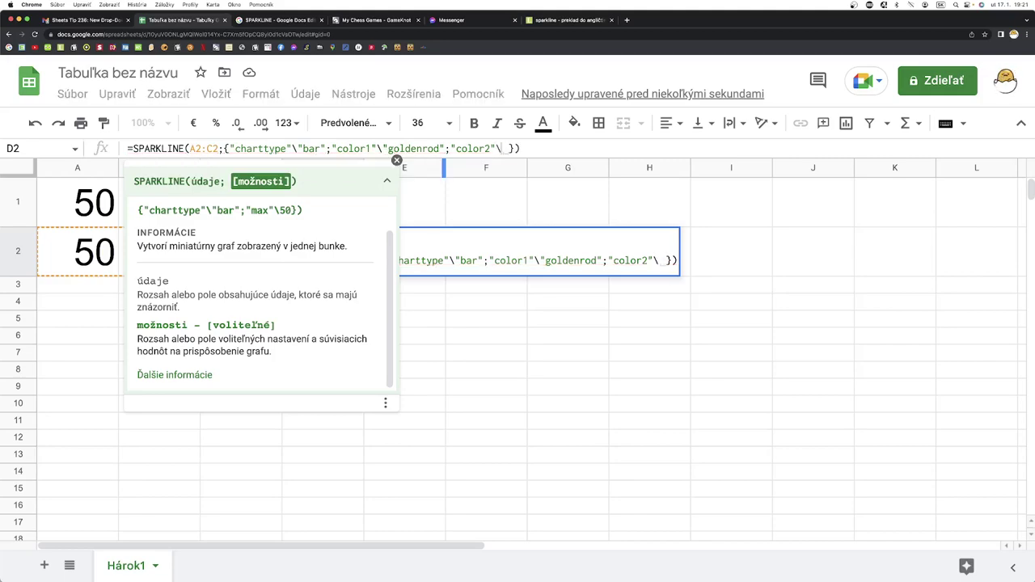
type("\"\"")
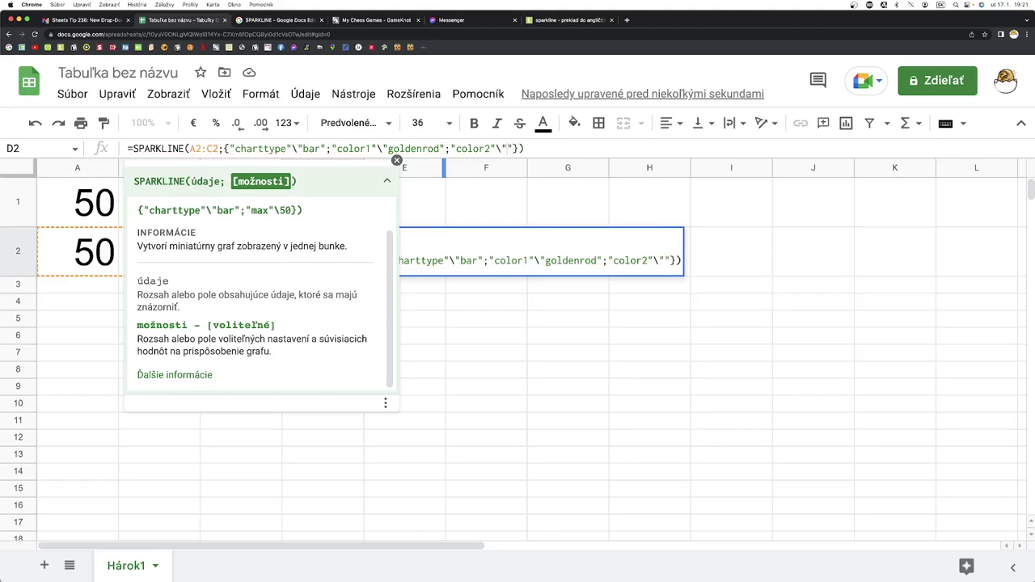
type("forest")
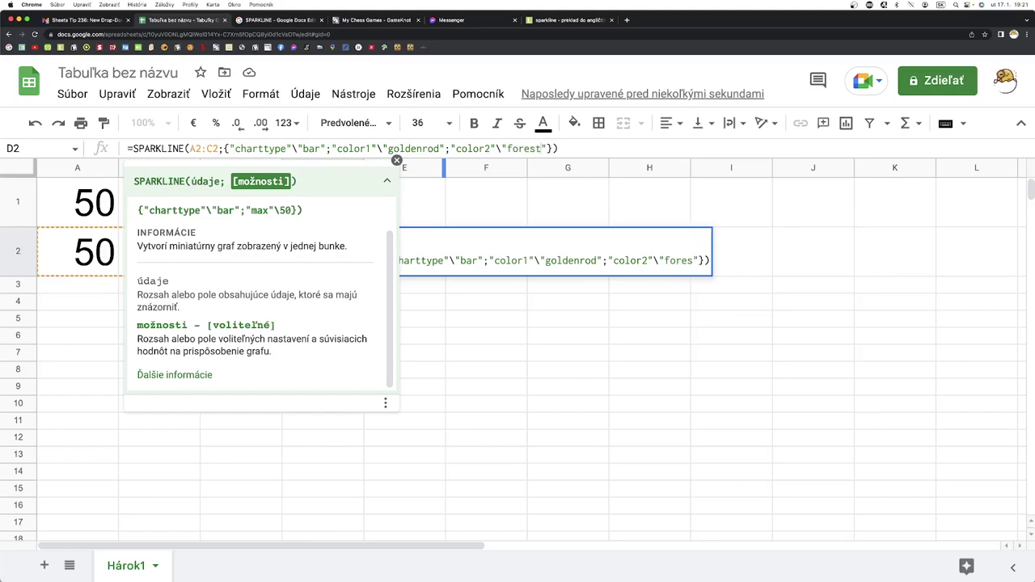
type("gree")
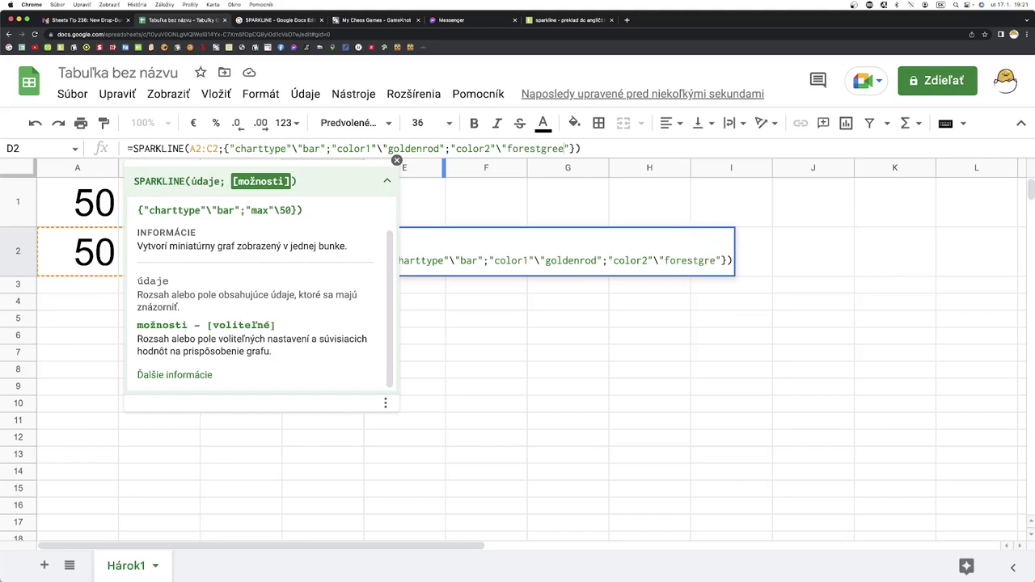
type("n")
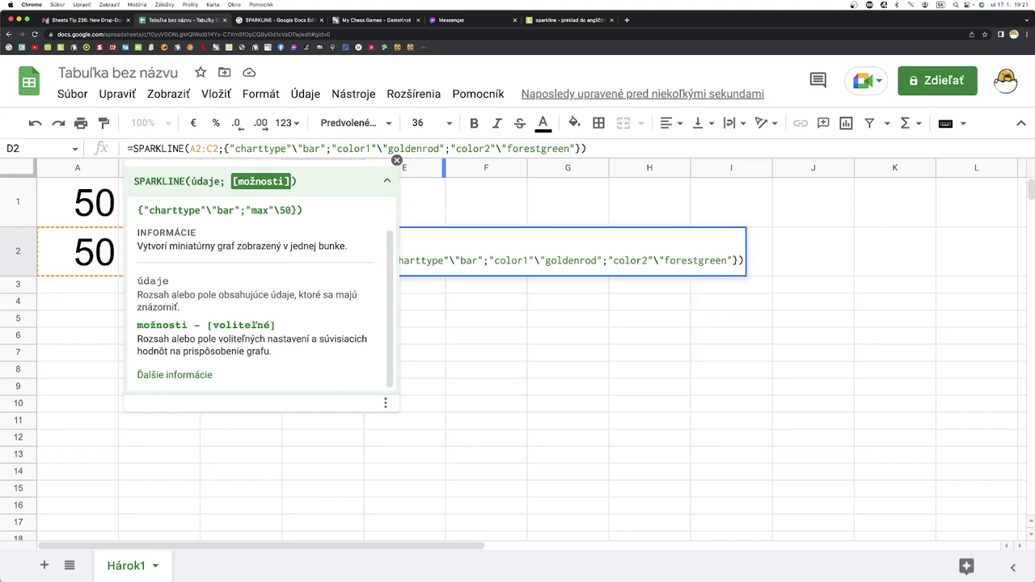
key("Return")
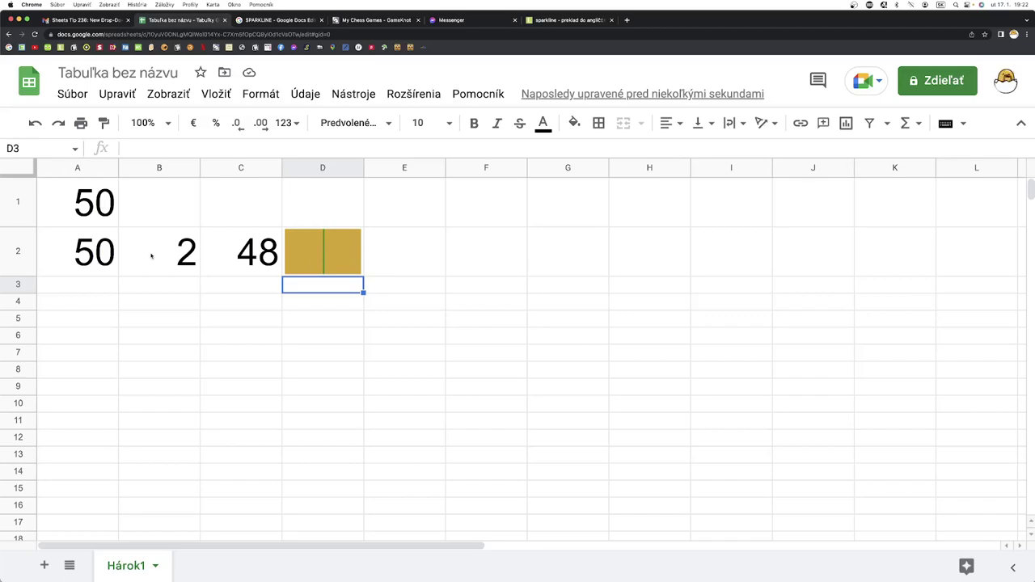
Change the array formula in A2 to ={A1\4\100-A1-4} so the middle segment is 4 wide
left_click(110, 252)
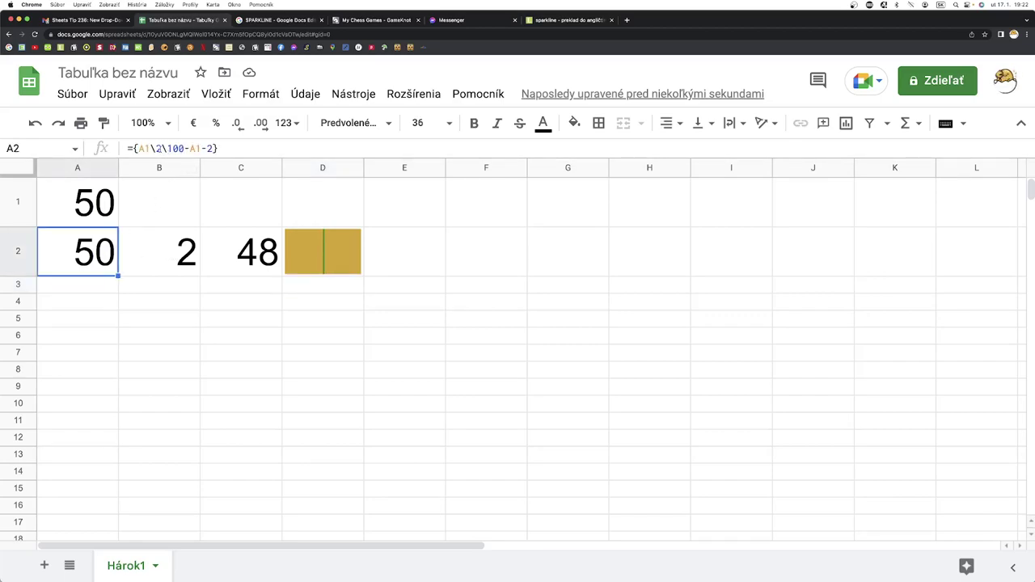
left_click(162, 148)
key("BackSpace")
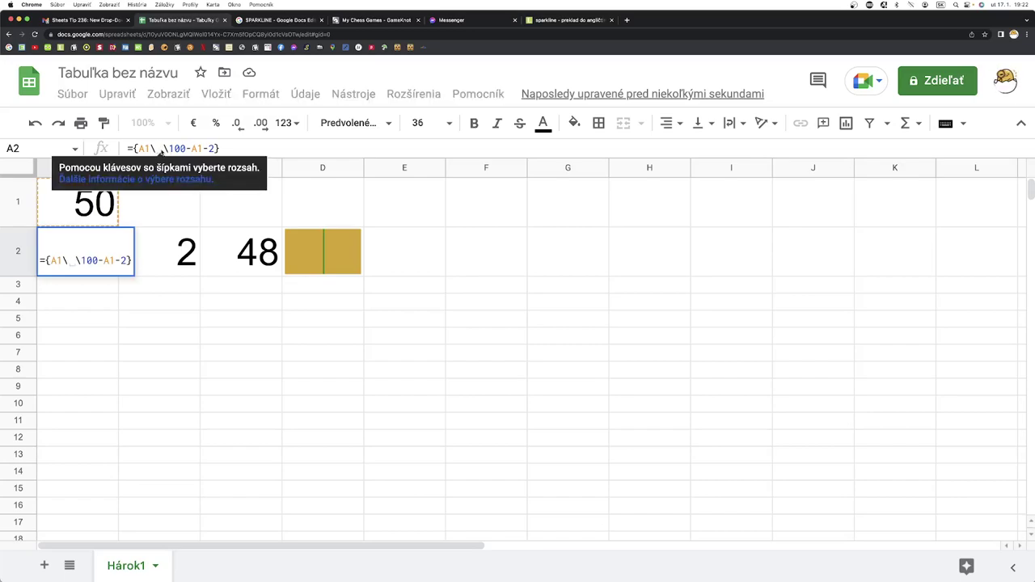
type("4")
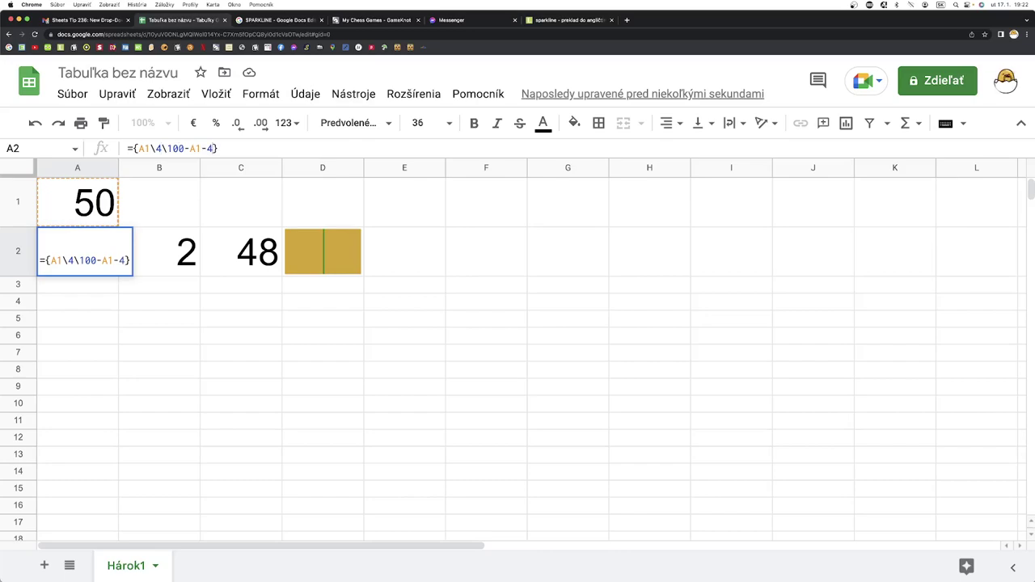
key("Return")
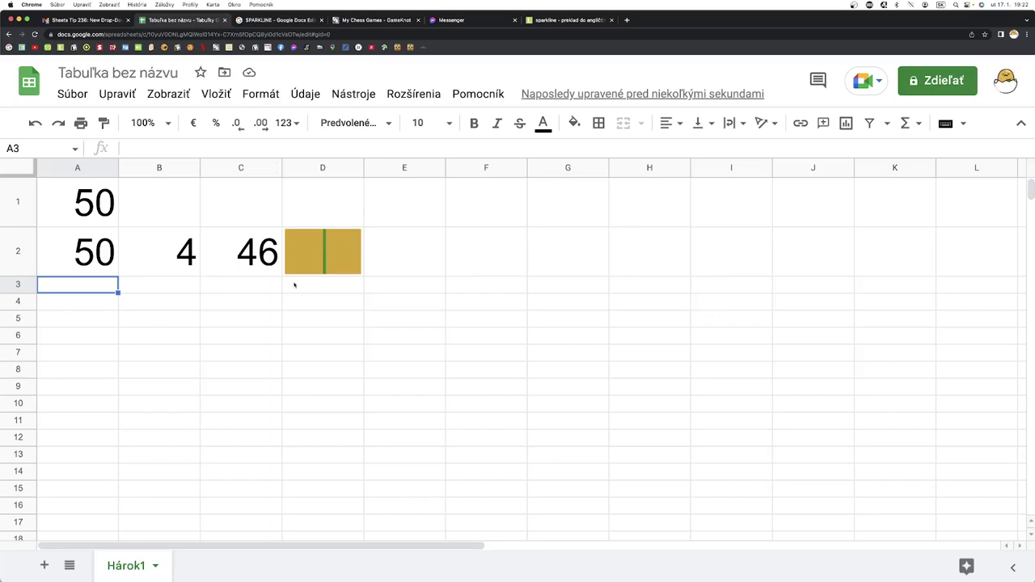
Clear cell A1 and insert a dropdown in it
left_click(87, 217)
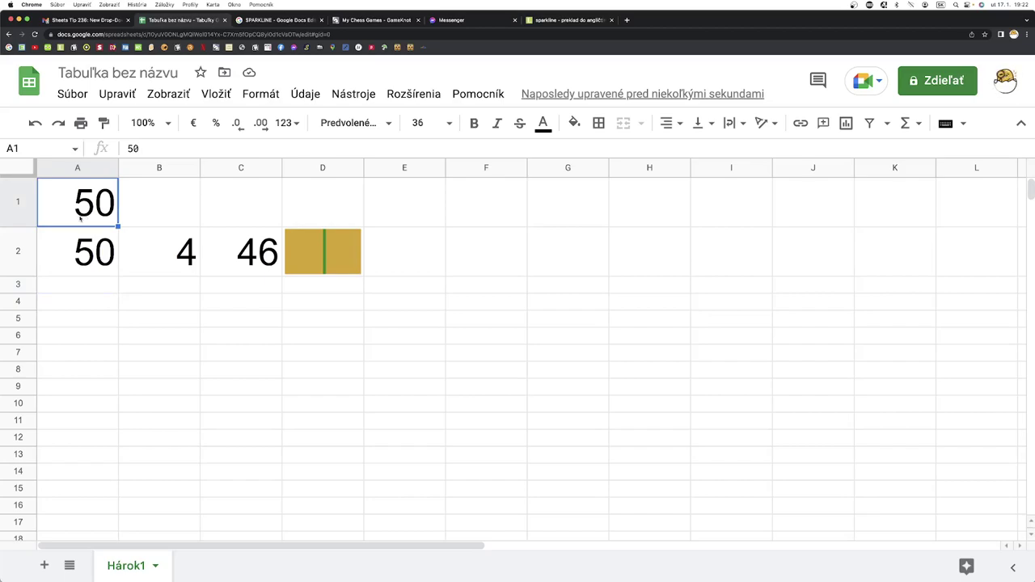
key("Delete")
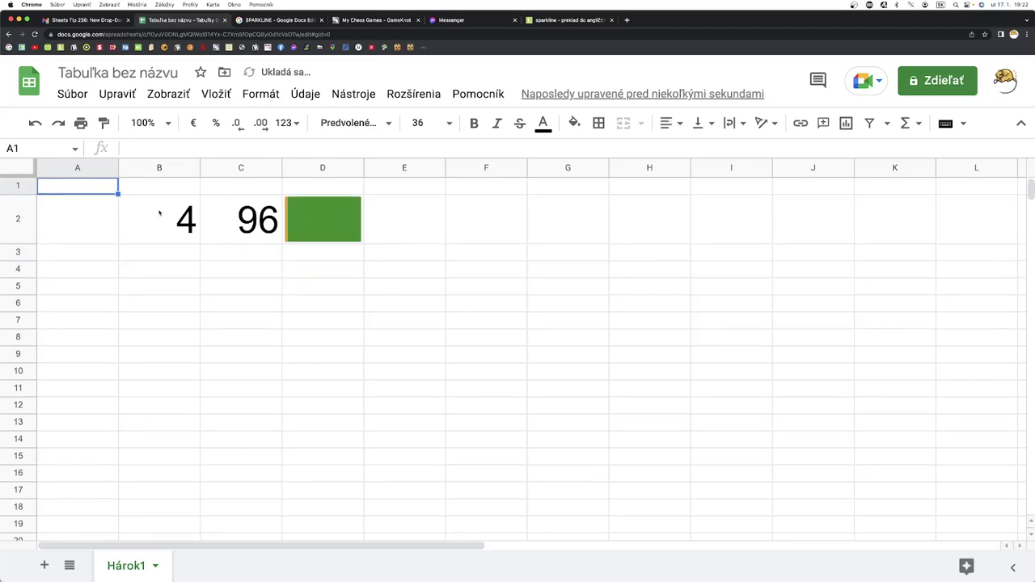
left_click(234, 96)
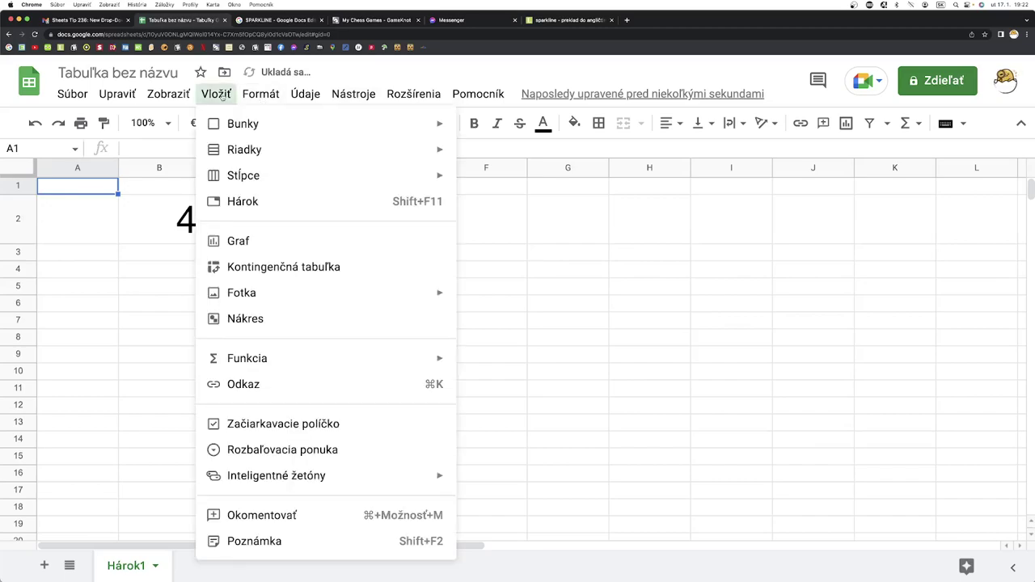
left_click(296, 450)
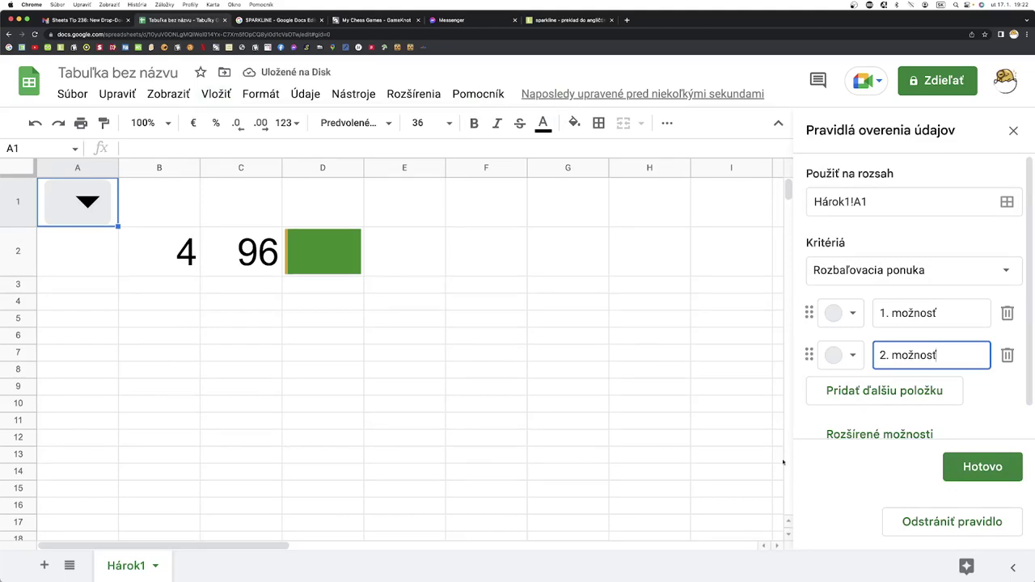
Set the dropdown's first option to 0 with light yellow and its second option to 30 with dark red
left_click(853, 317)
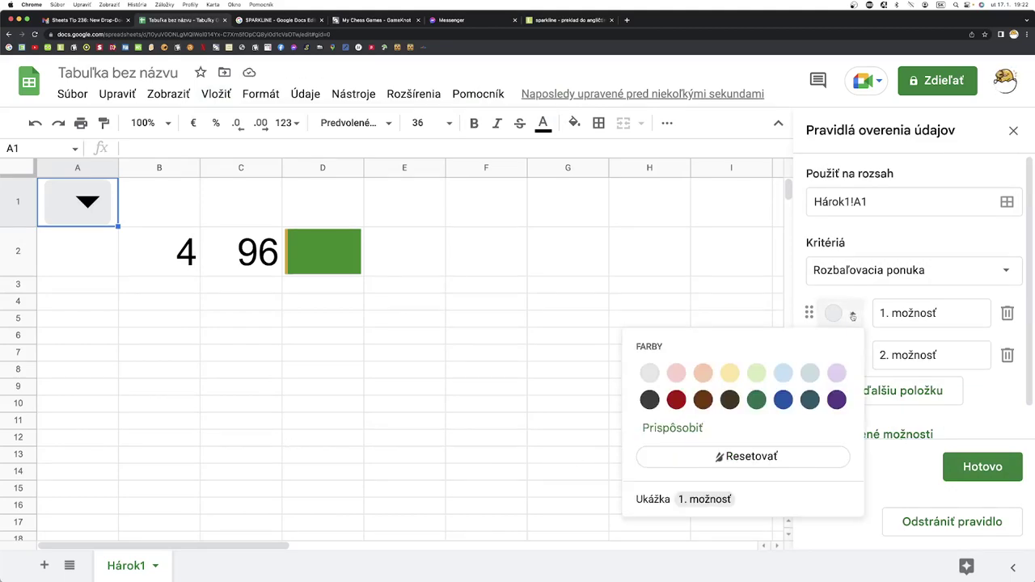
left_click(729, 377)
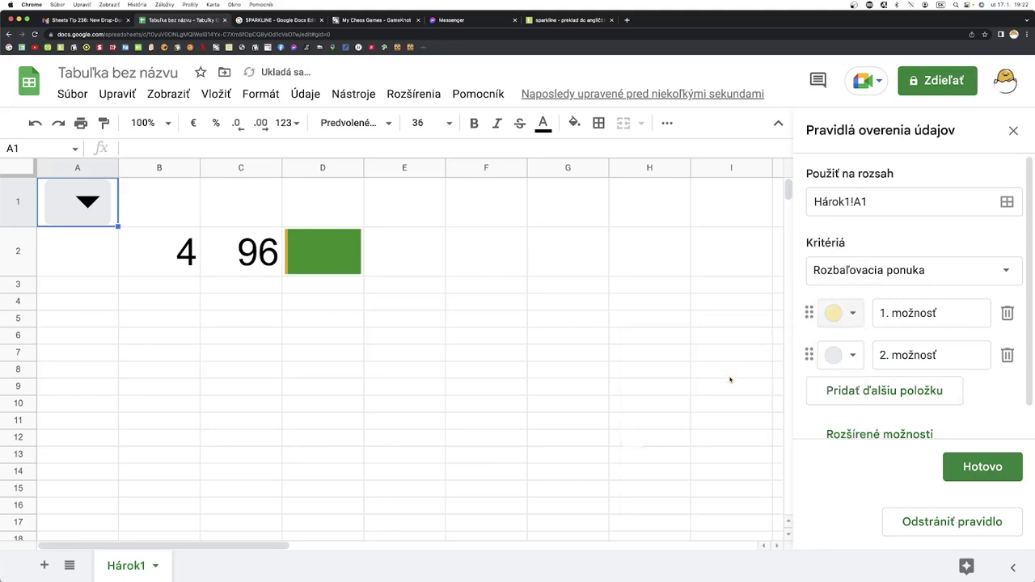
left_click_drag(941, 317, 879, 313)
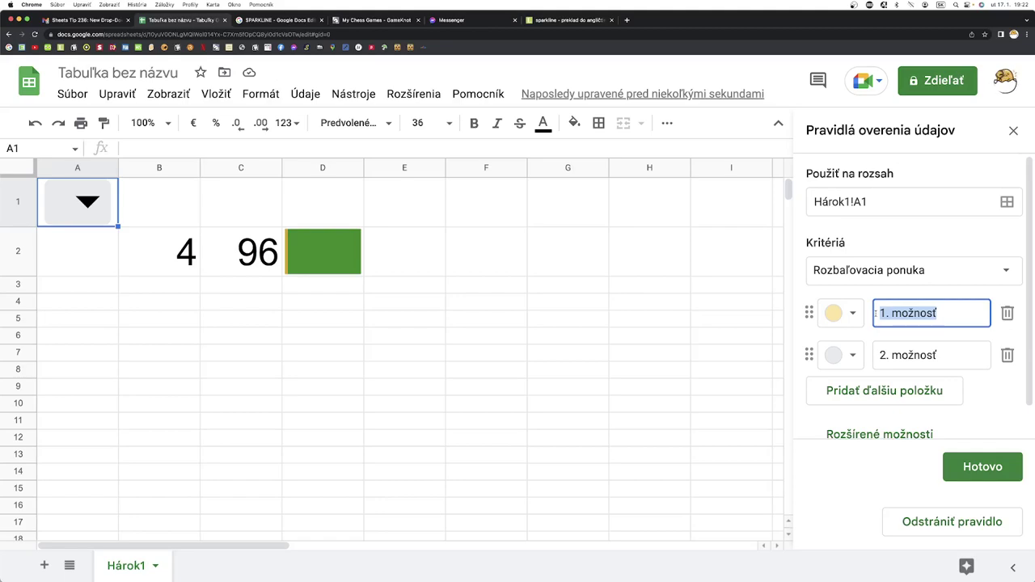
type("0")
left_click(841, 355)
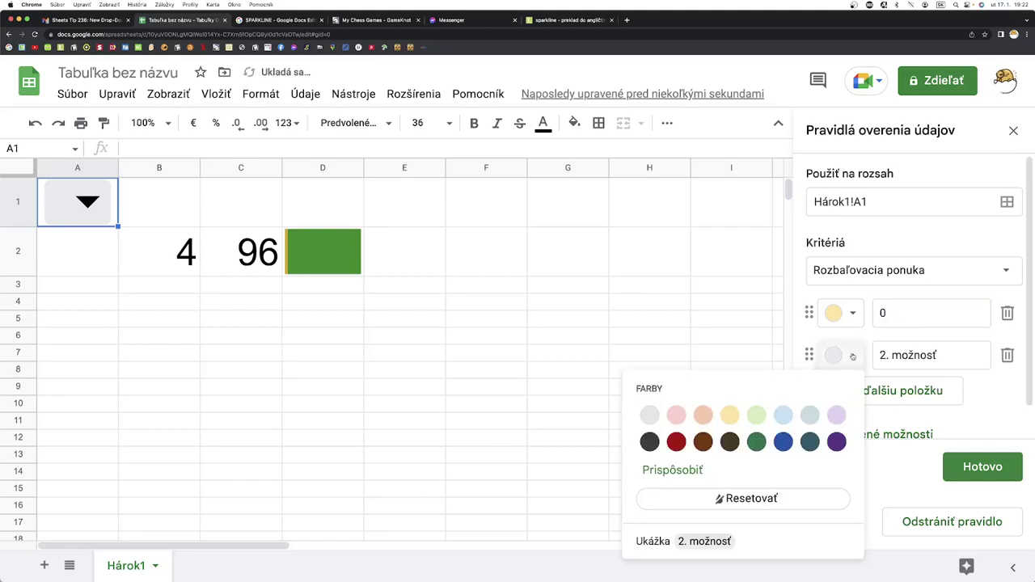
left_click(678, 442)
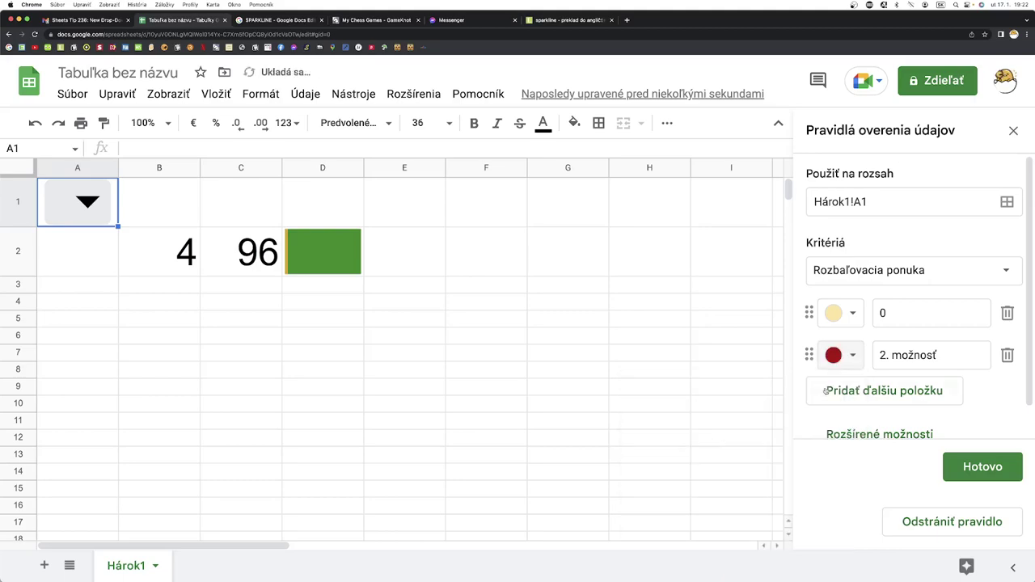
left_click(943, 355)
left_click_drag(943, 355, 872, 355)
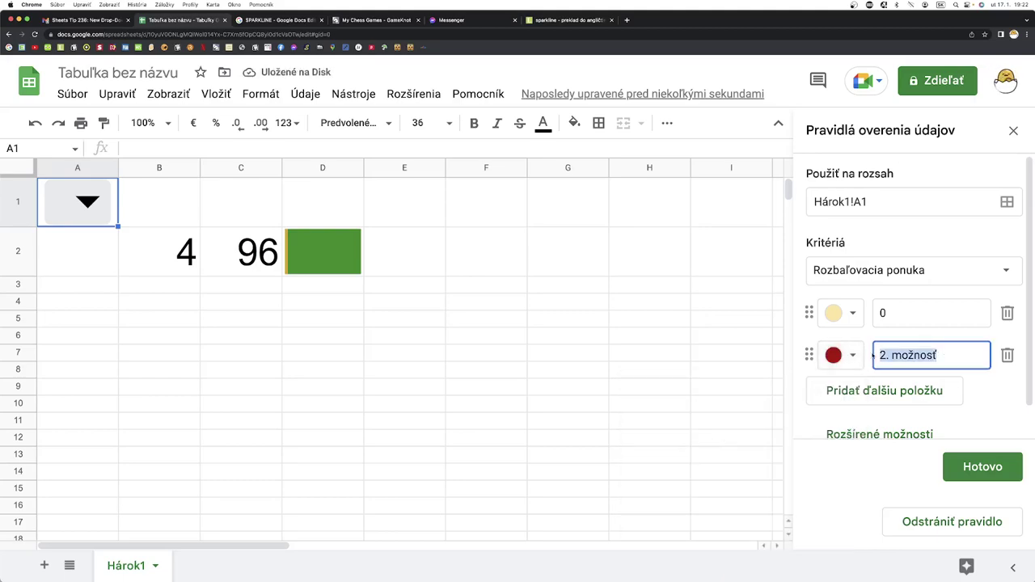
type("30")
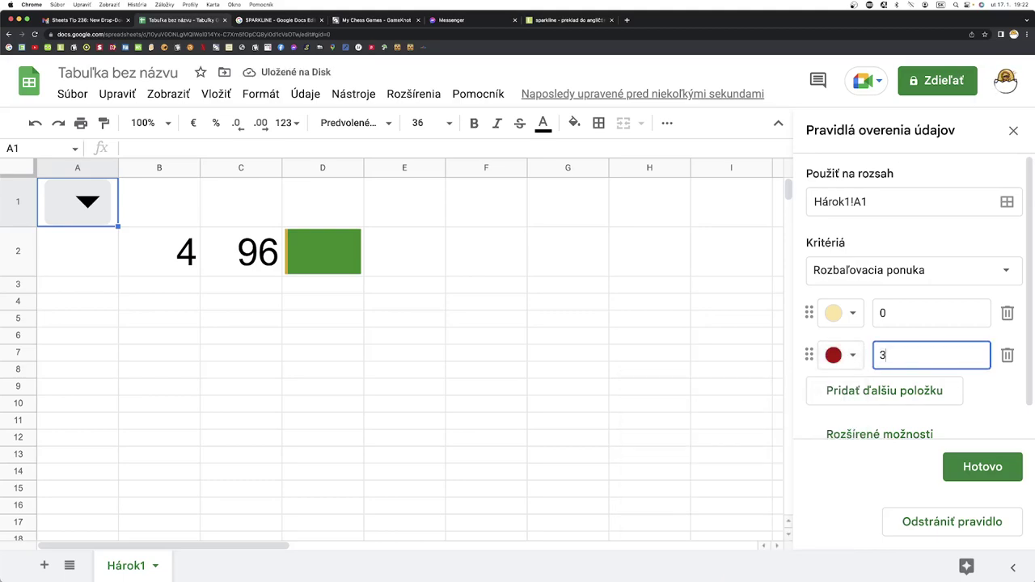
Add a third dropdown option with the value 96 in dark blue and save the validation rule
left_click(902, 393)
left_click(854, 399)
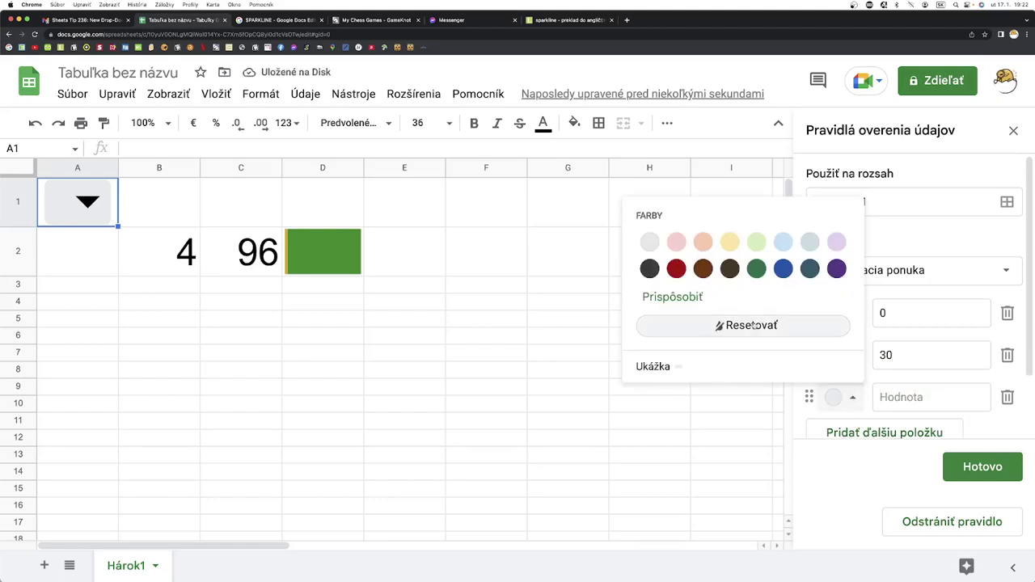
left_click(783, 270)
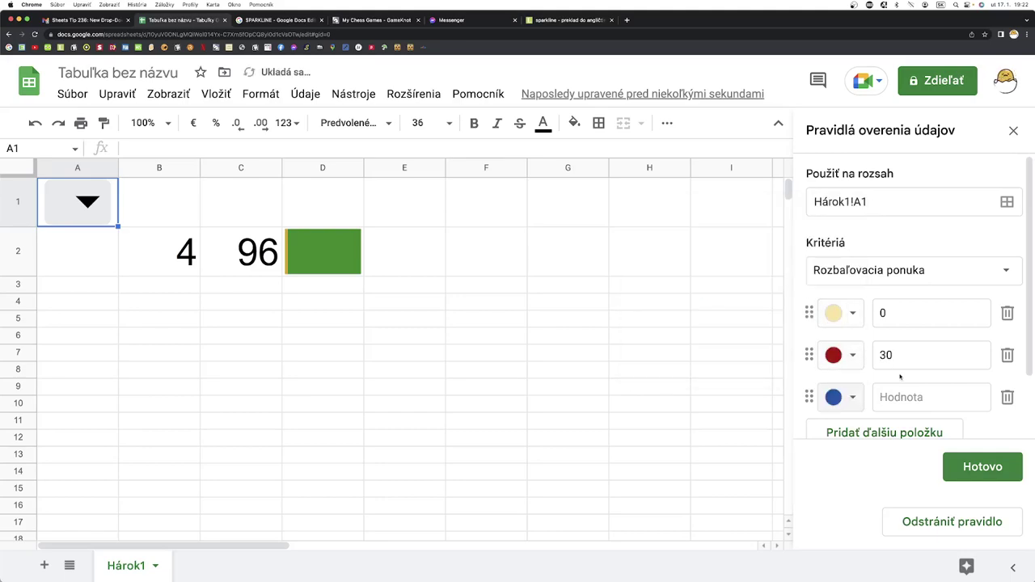
left_click(931, 398)
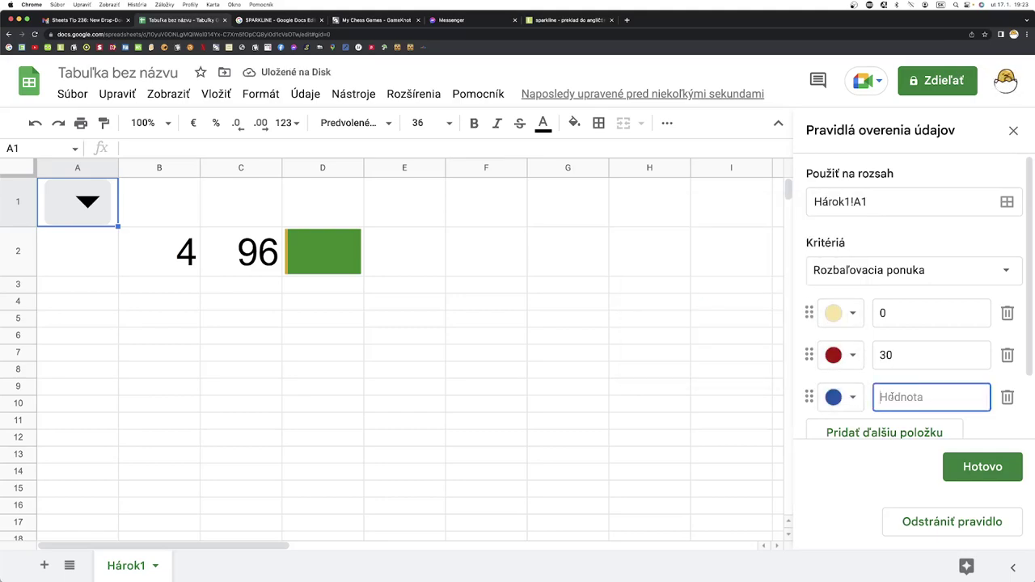
type("96")
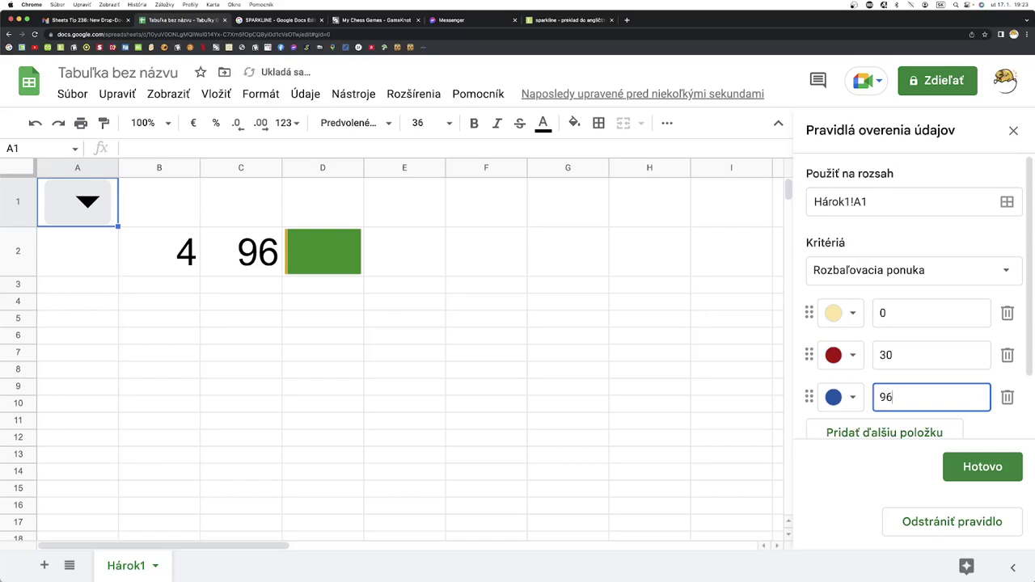
key("Return")
left_click(992, 467)
Choose 0, 30 and finally 96 from the dropdown in A1 to try the sparkline indicator at each value
left_click(93, 203)
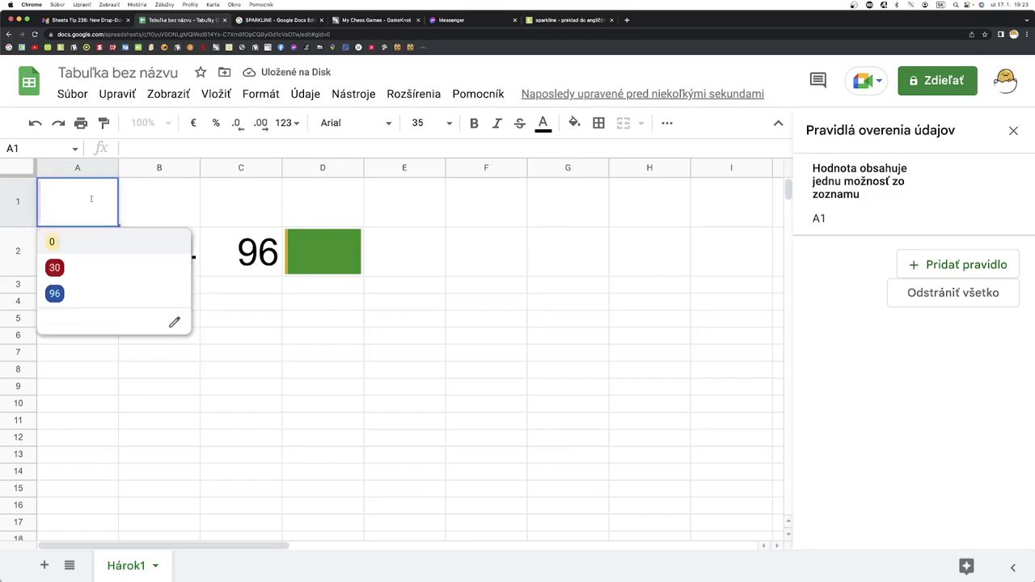
left_click(71, 243)
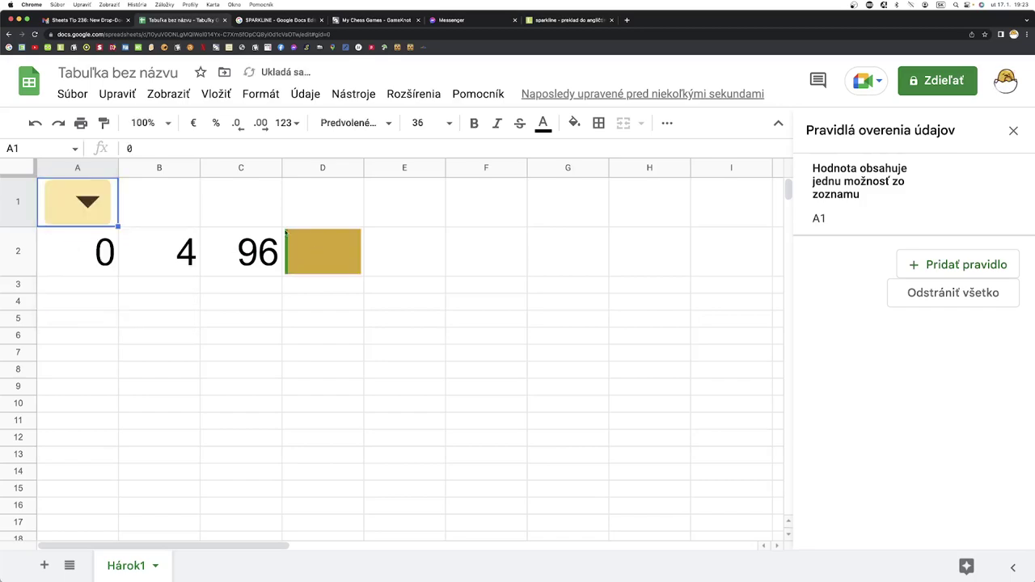
left_click(85, 202)
left_click(59, 268)
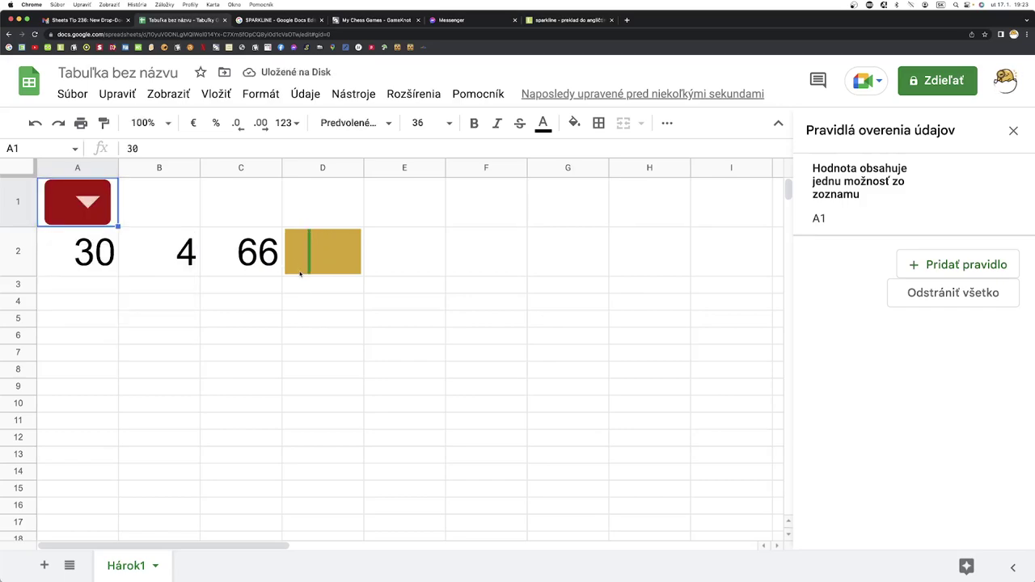
left_click(89, 204)
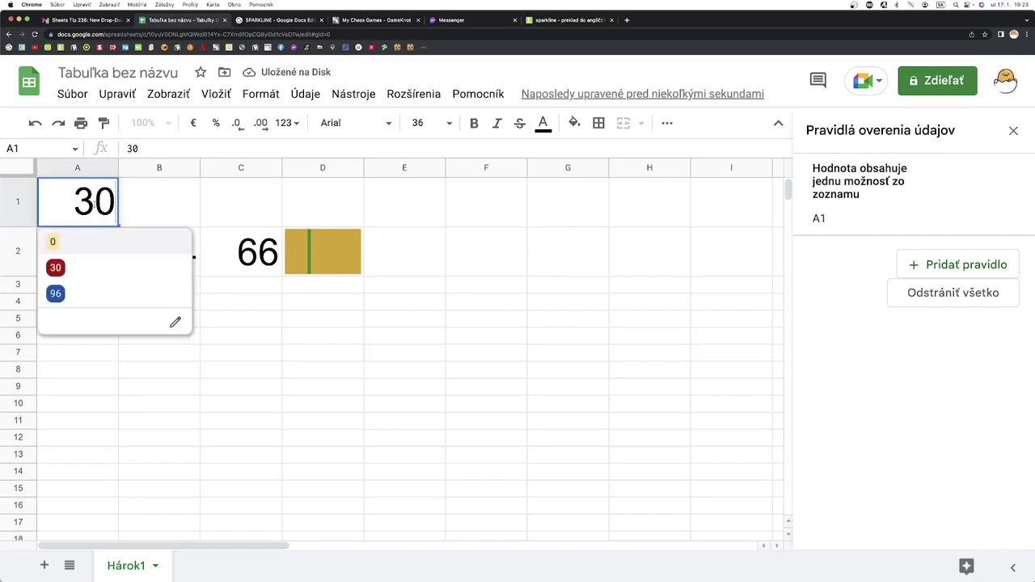
left_click(68, 295)
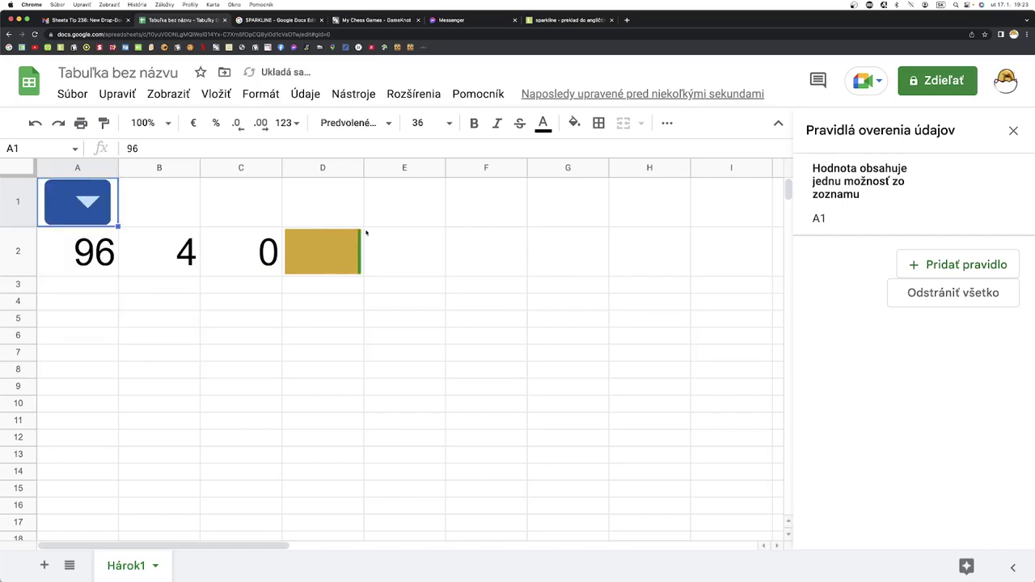
Choose 30 in the A1 dropdown and set its rule's display style to Šípka (arrow), saving the rule
left_click(92, 206)
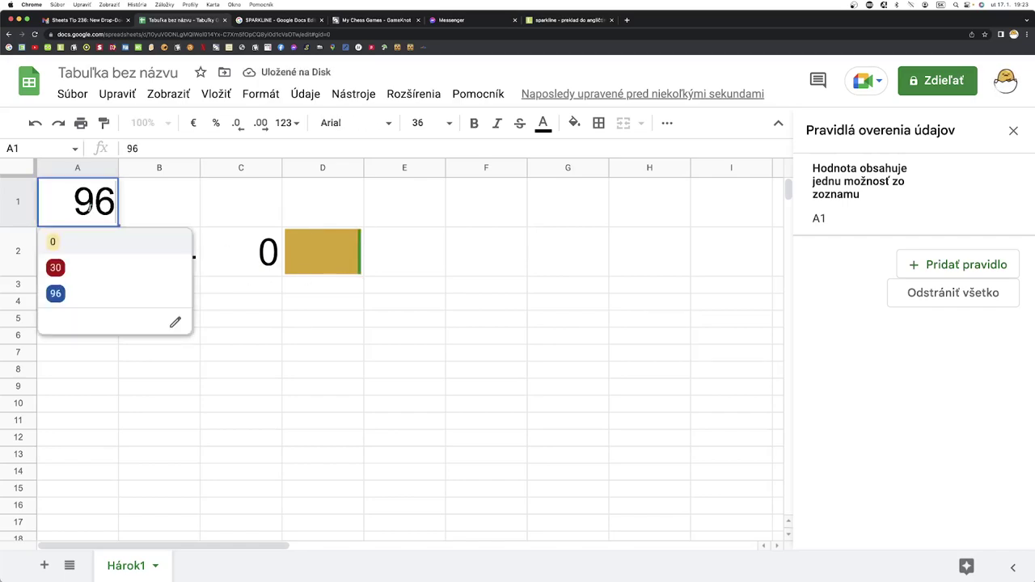
left_click(67, 269)
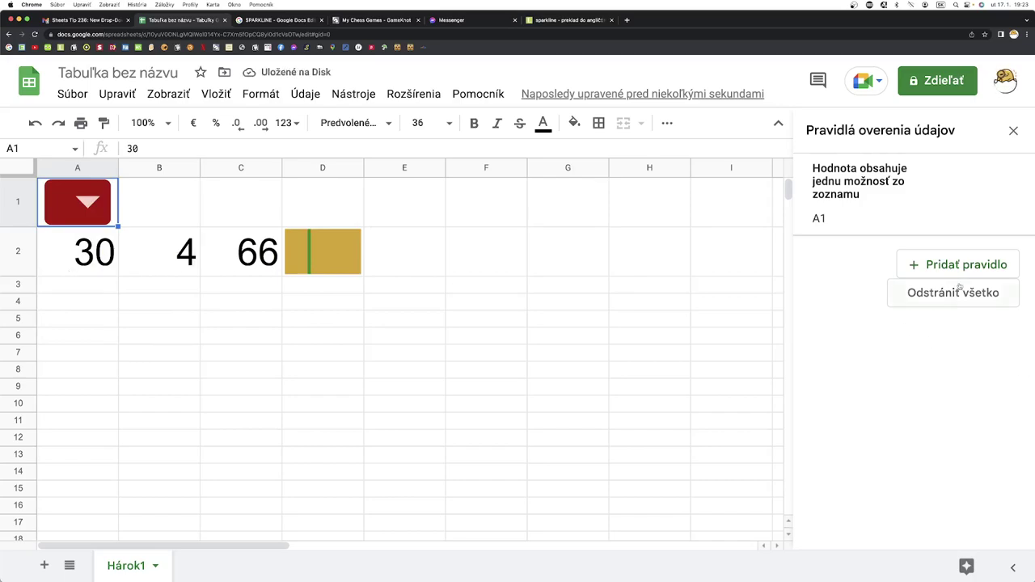
left_click(103, 214)
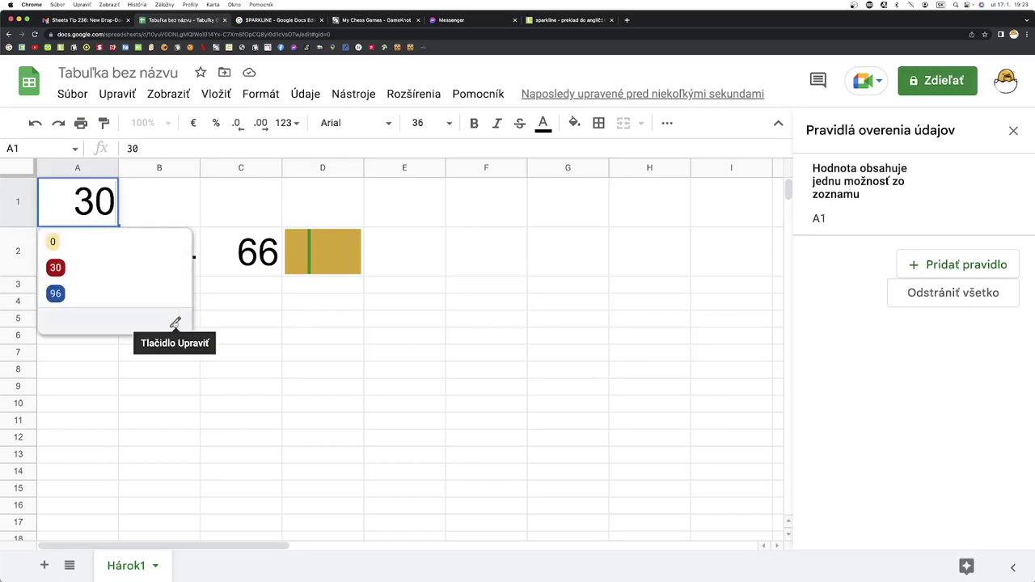
left_click(171, 324)
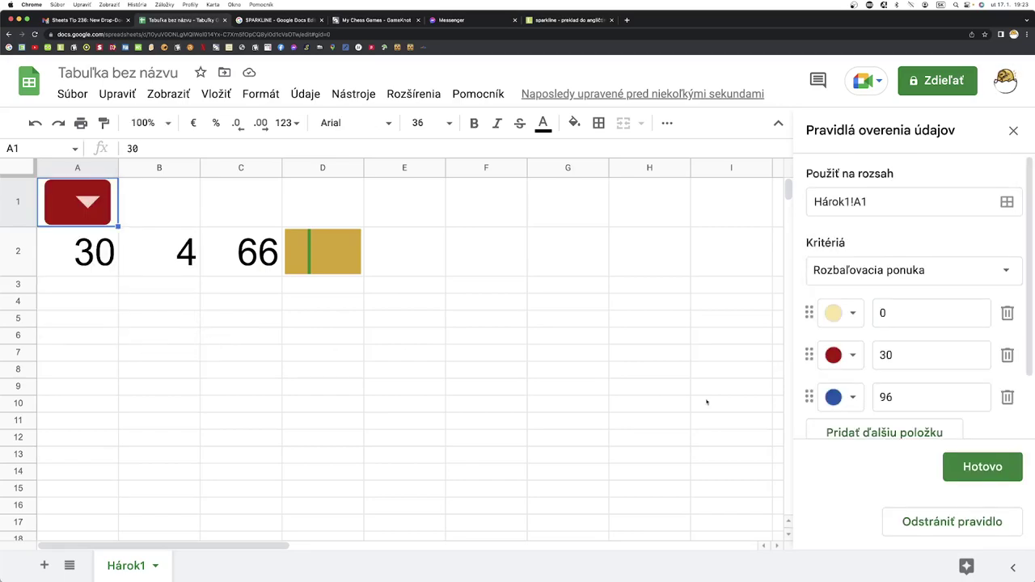
scroll(910, 419, "down", 2)
left_click(887, 402)
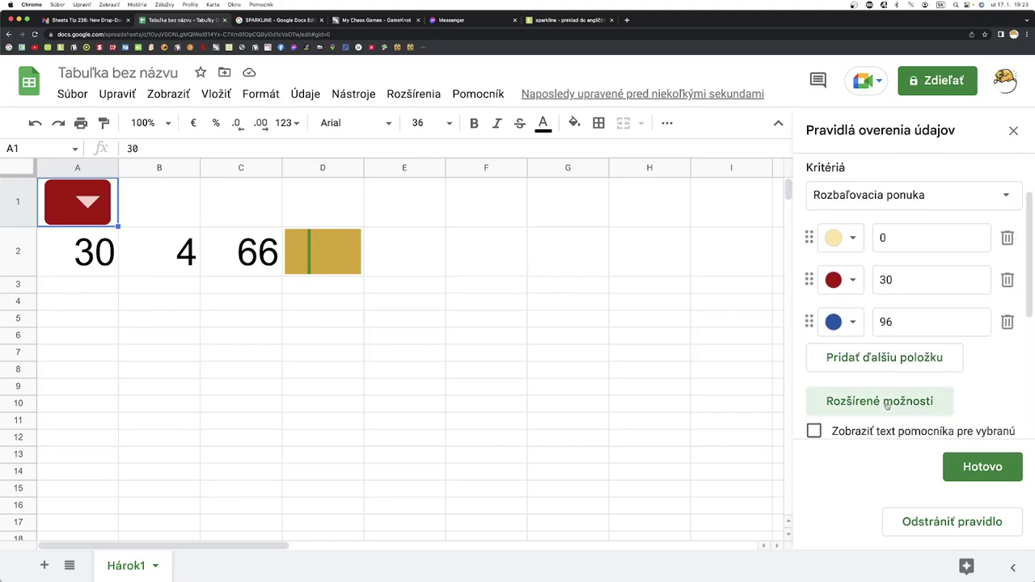
scroll(887, 405, "down", 5)
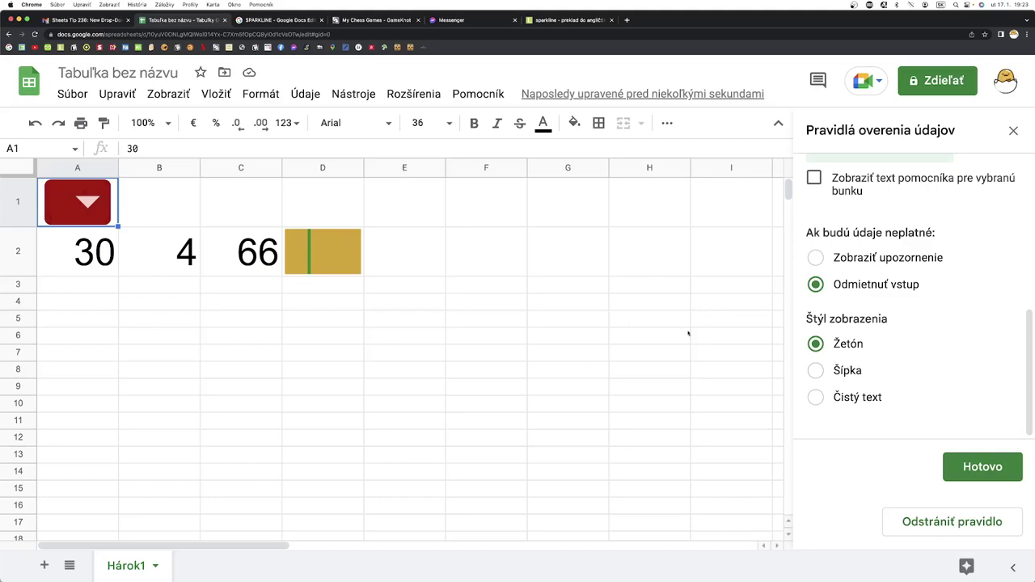
left_click(817, 371)
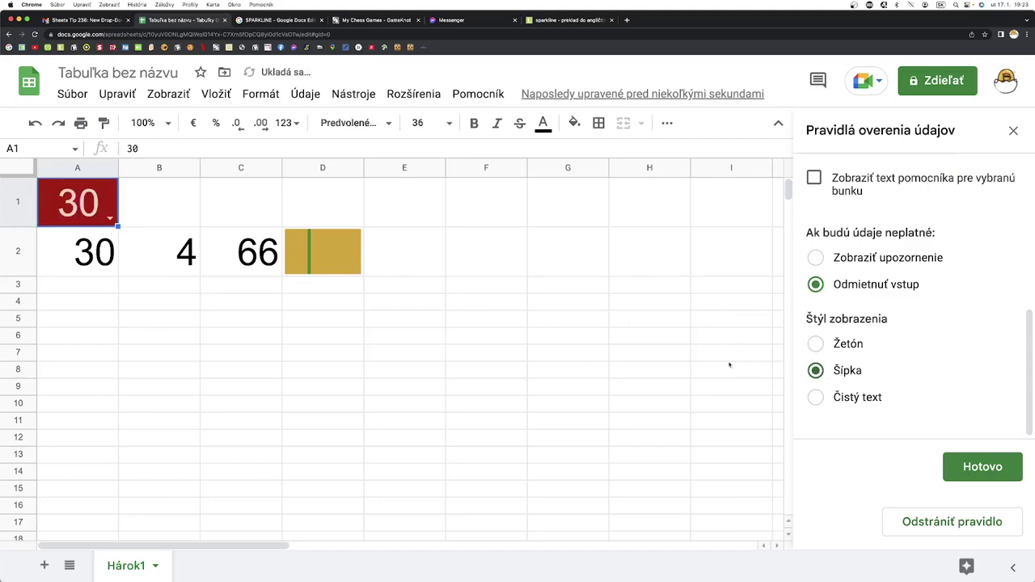
left_click(976, 473)
Try the arrow-style dropdown in A1 by choosing 30 and then 96
left_click(110, 219)
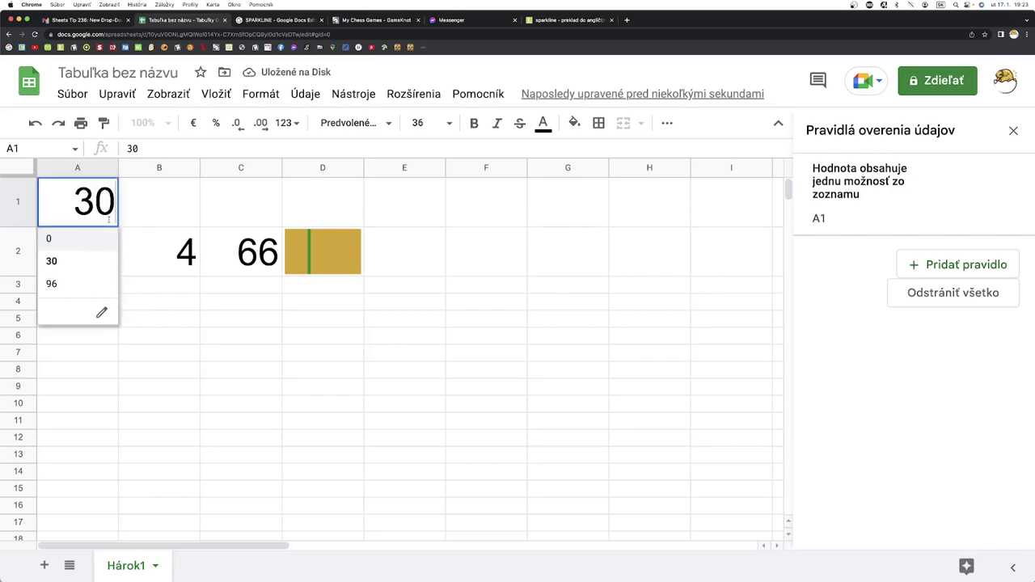
left_click(67, 266)
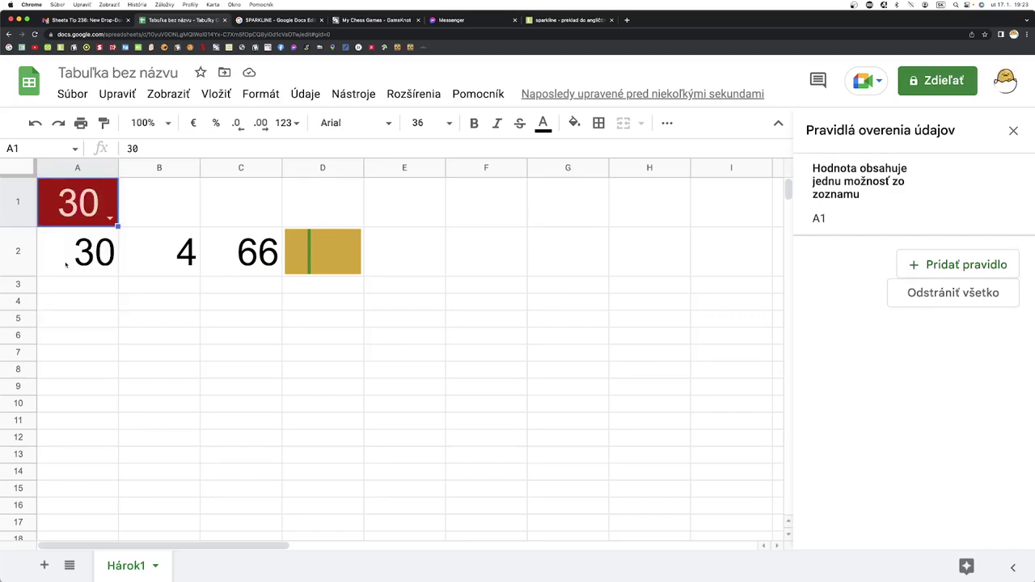
left_click(110, 217)
left_click(71, 283)
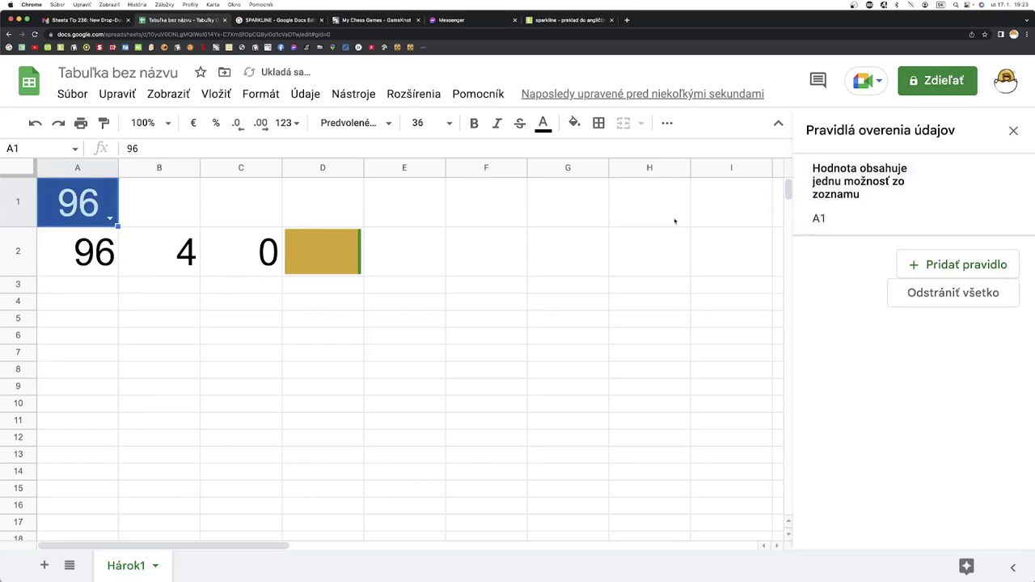
Change the A1 dropdown's display style to Čistý text (plain text) in the advanced options and save the rule
left_click(109, 217)
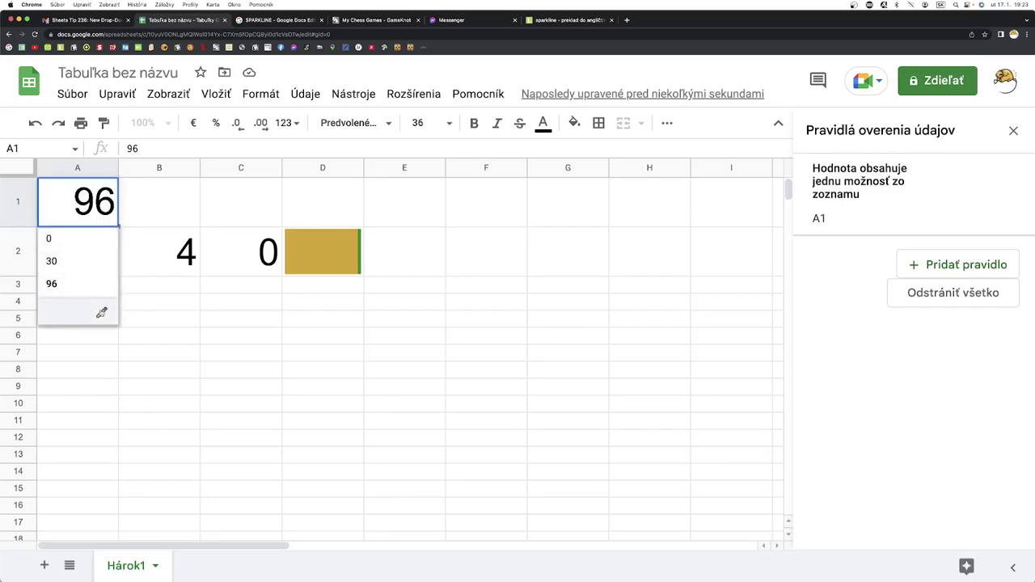
left_click(101, 312)
scroll(968, 368, "down", 2)
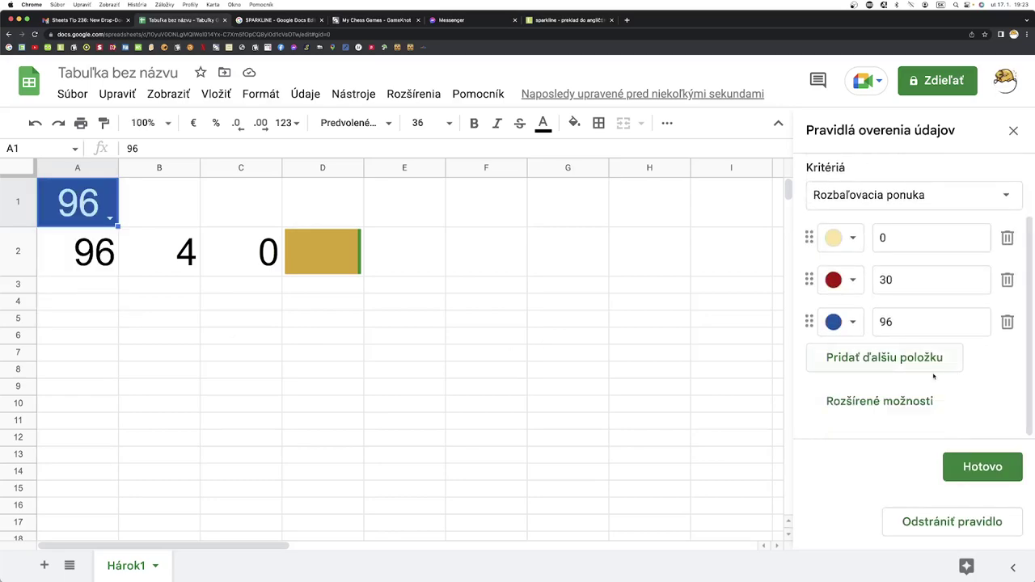
left_click(884, 401)
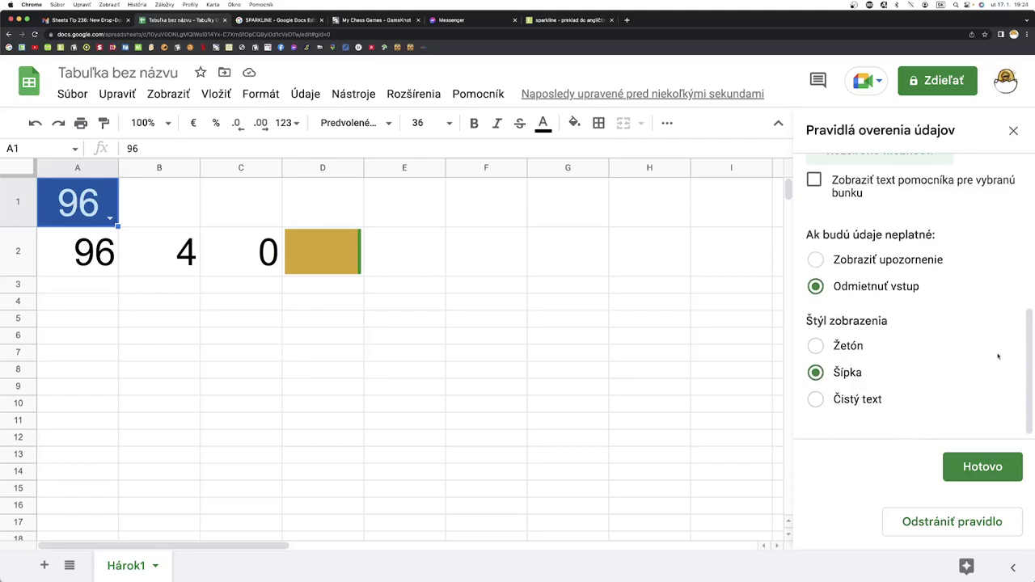
left_click(816, 400)
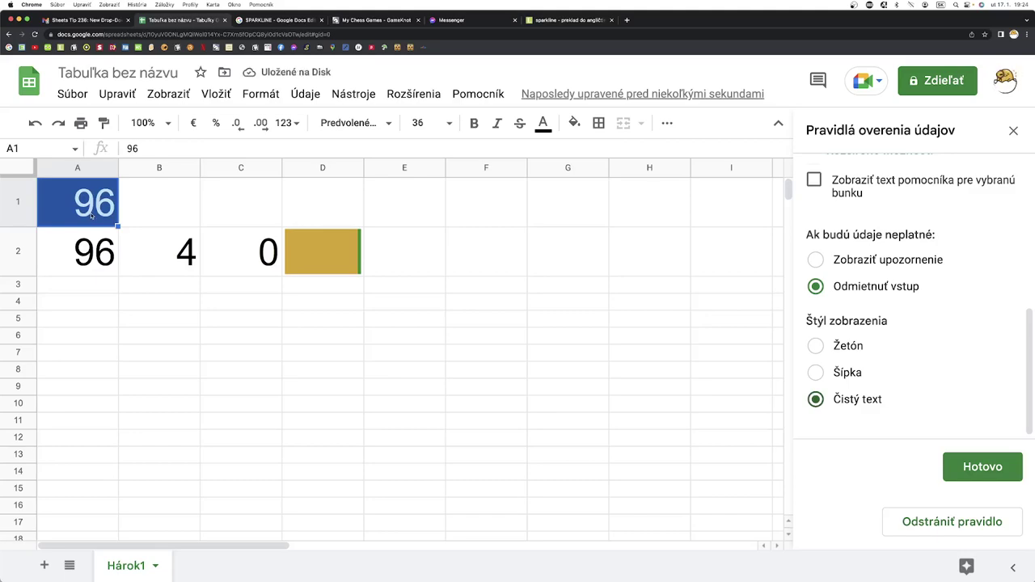
left_click(977, 467)
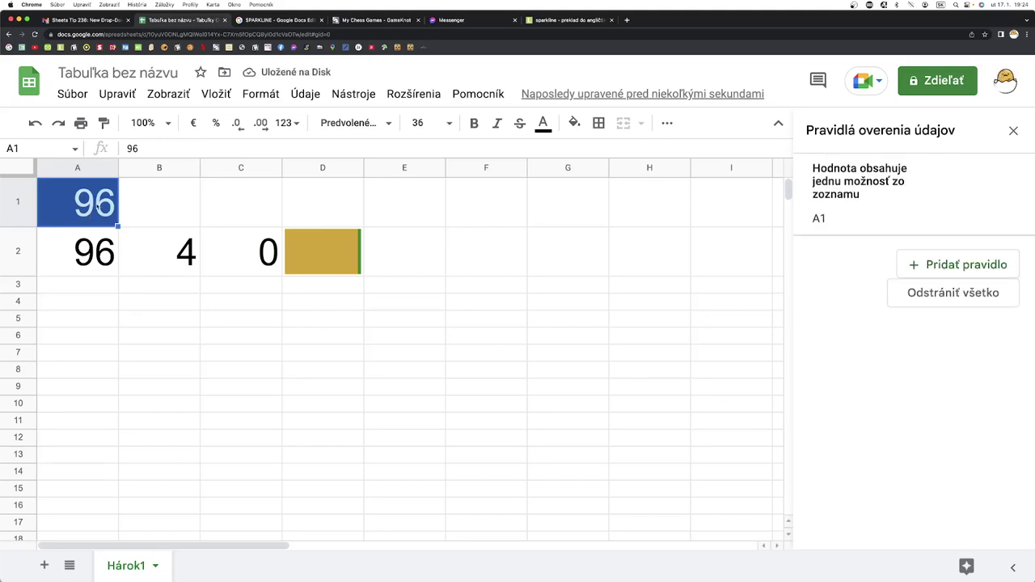
Choose 30 and finally 96 in A1 to try the plain-text dropdown with the sparkline indicator
double_click(77, 212)
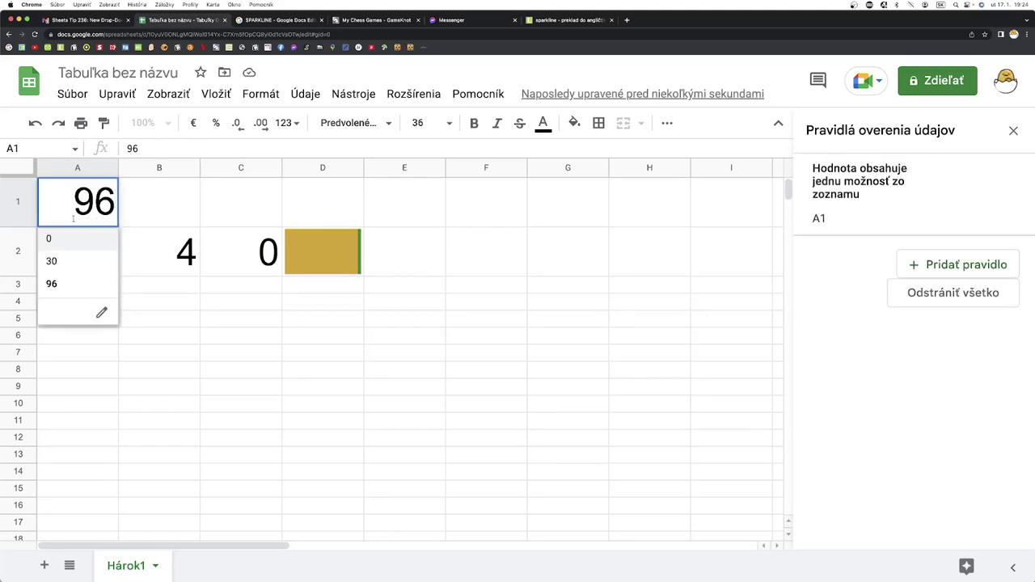
left_click(61, 262)
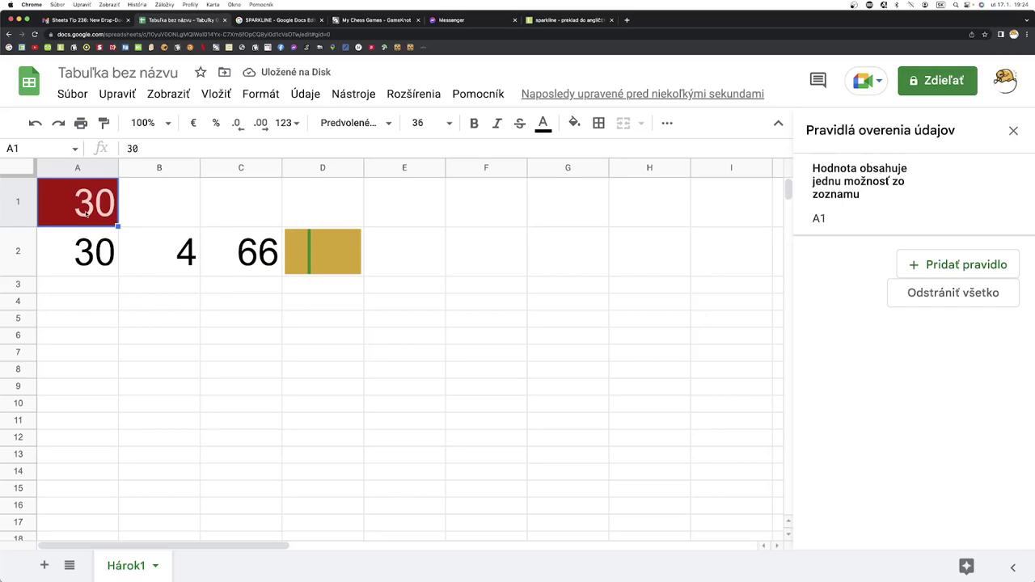
double_click(86, 213)
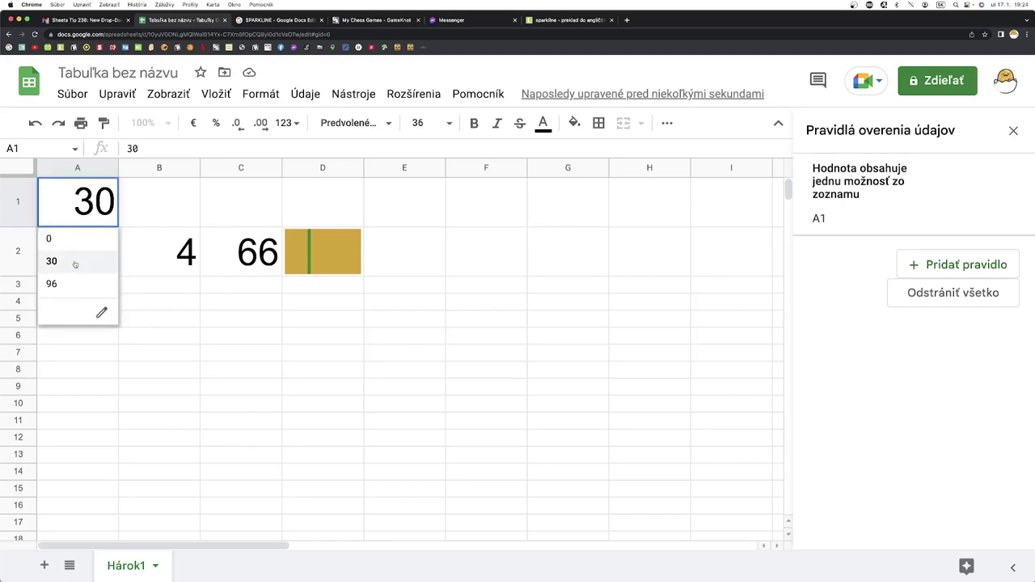
left_click(61, 285)
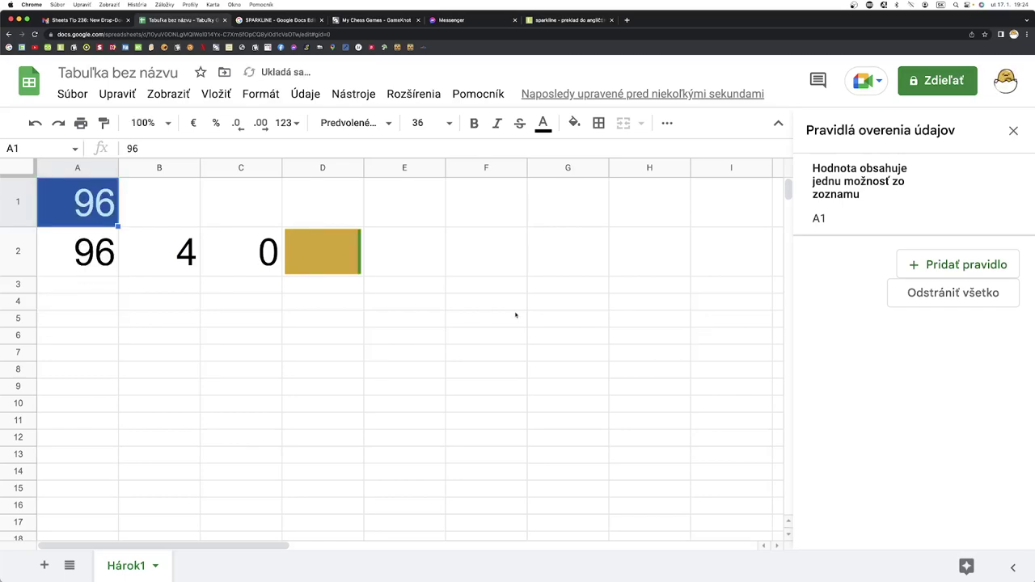